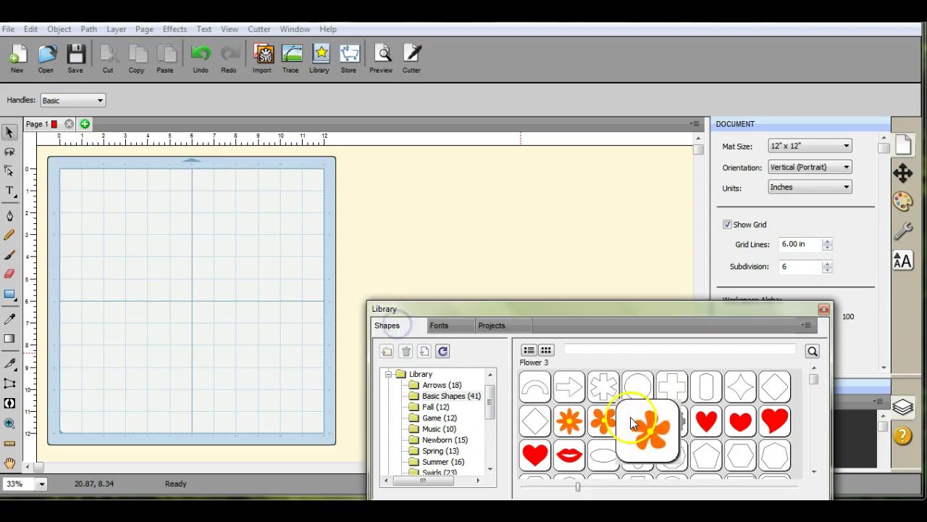
# Step: Add the red heart from the Basic Shapes library, enlarge it to about 6.4 by 7.2 in, and centre it on the page
pyautogui.doubleClick(706, 421)
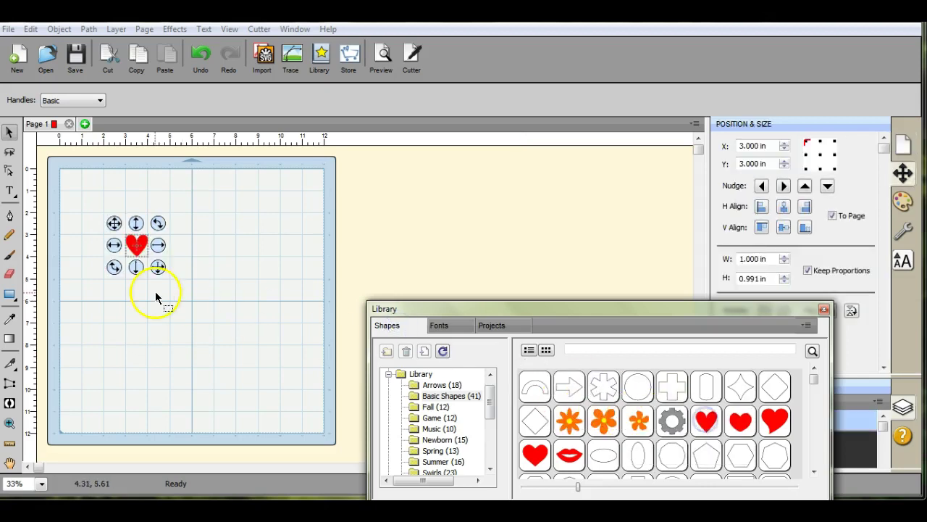
pyautogui.moveTo(158, 267); pyautogui.dragTo(274, 410)
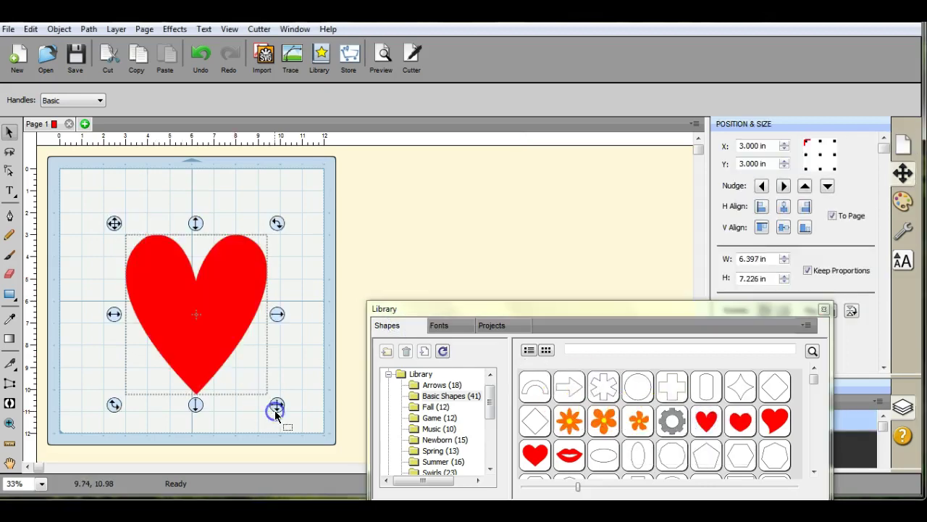
pyautogui.click(784, 207)
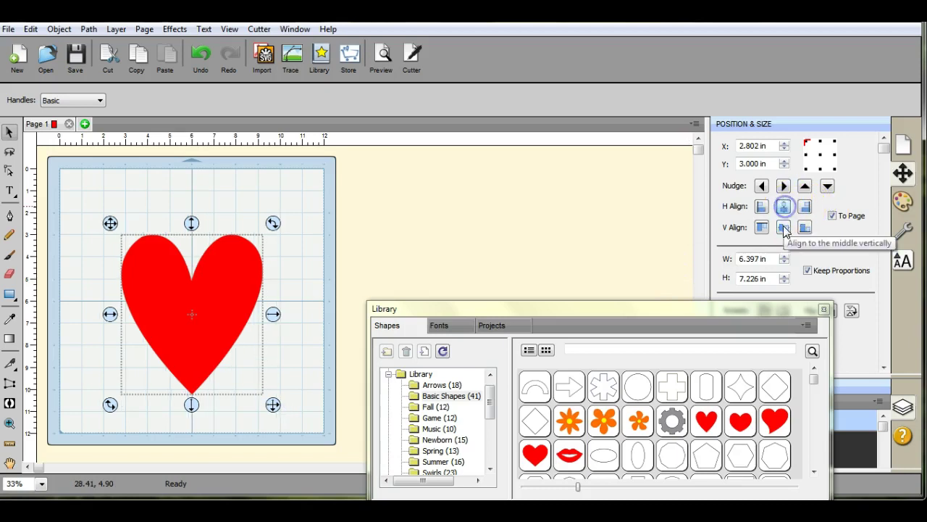
pyautogui.click(783, 226)
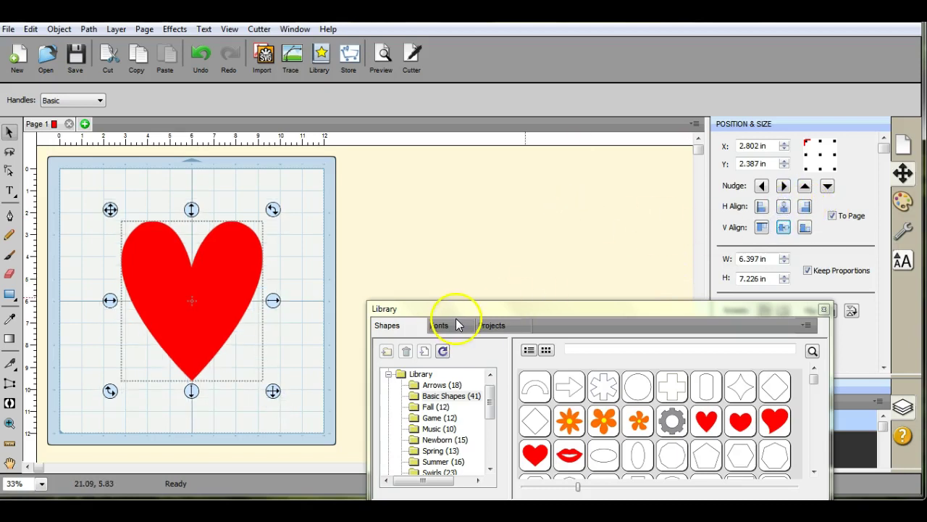
# Step: Add the text "I Love You" above the heart, with each word on its own line
pyautogui.click(9, 190)
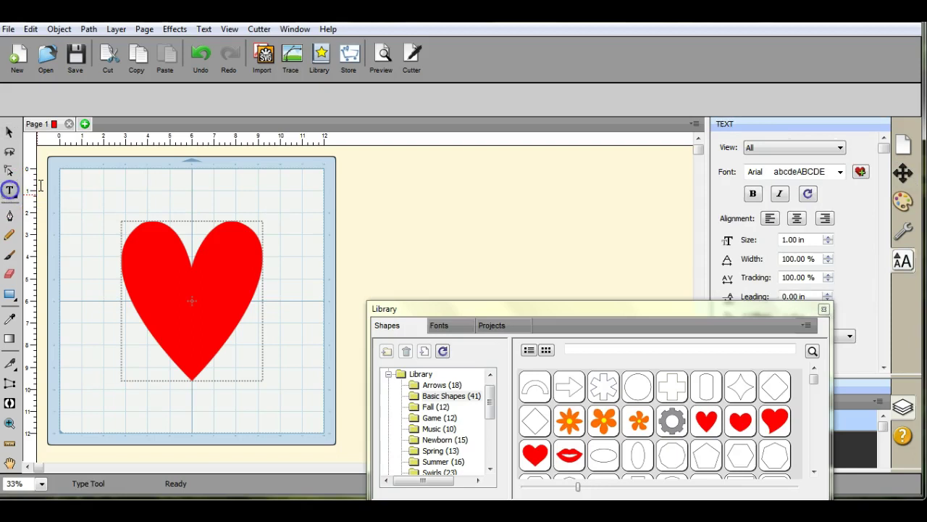
pyautogui.click(121, 183)
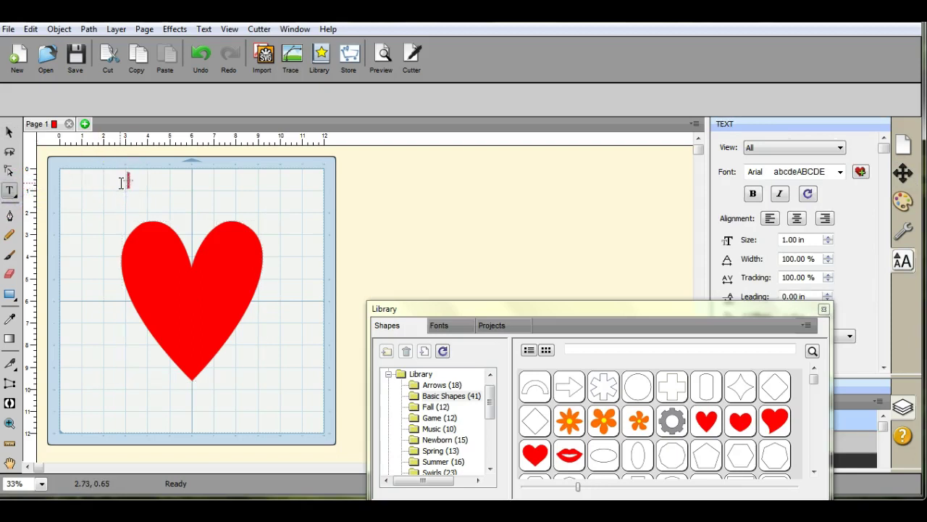
pyautogui.write('Love')
pyautogui.press('Return')
pyautogui.write('Y')
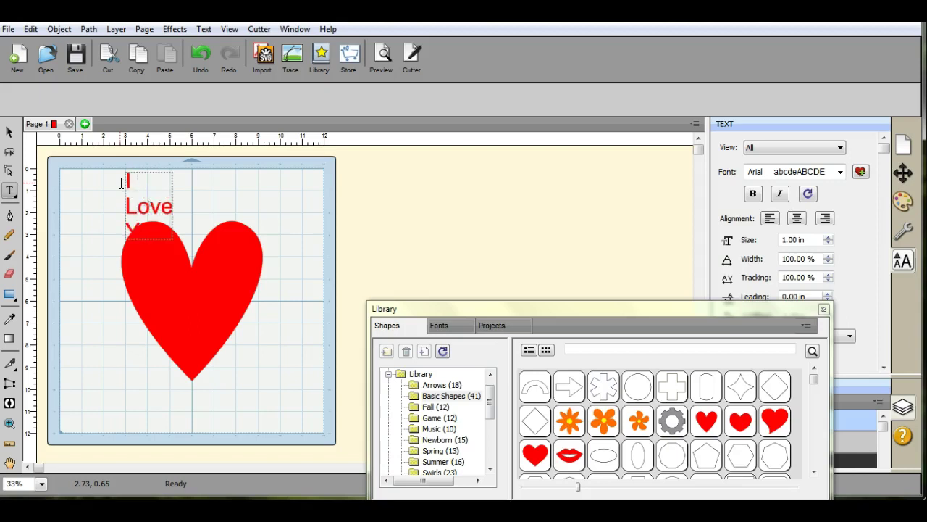
pyautogui.click(10, 132)
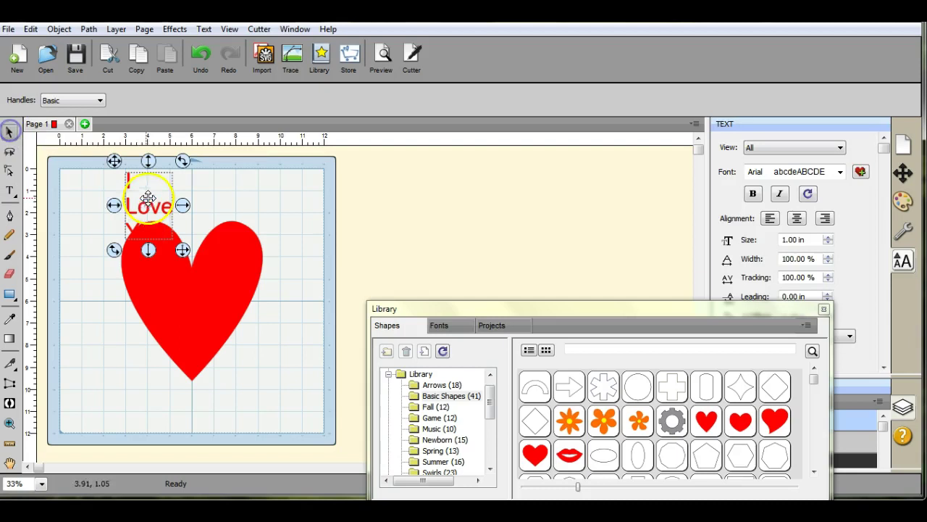
# Step: Move the text onto the heart and centre it horizontally and vertically on the page
pyautogui.moveTo(114, 161); pyautogui.dragTo(157, 252)
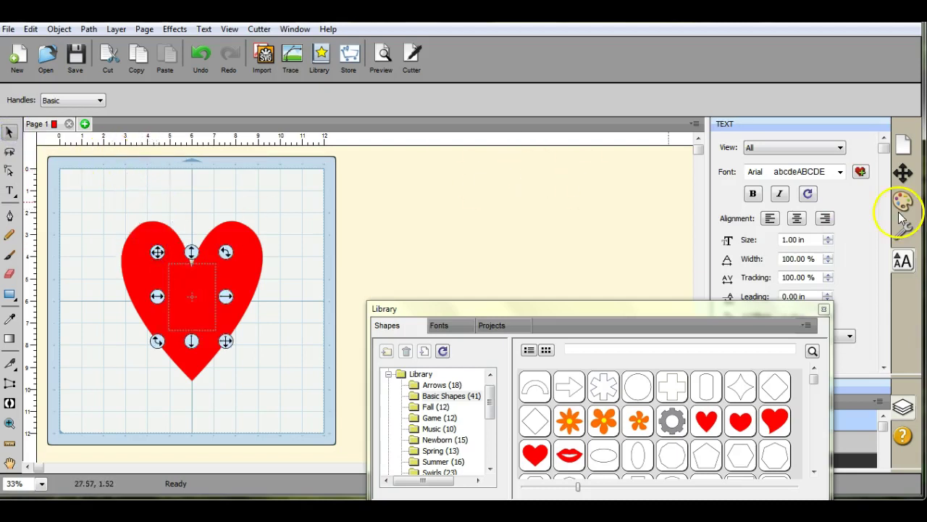
pyautogui.click(903, 174)
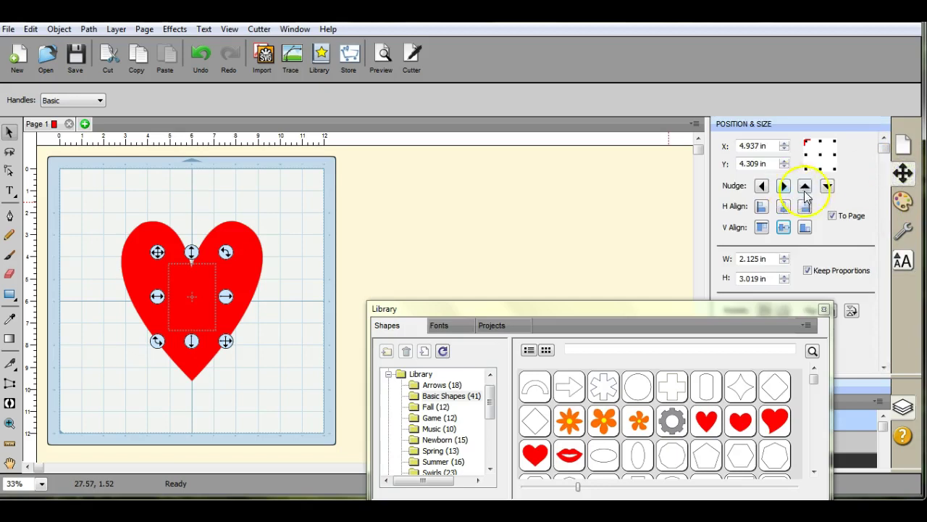
pyautogui.click(784, 206)
pyautogui.click(783, 227)
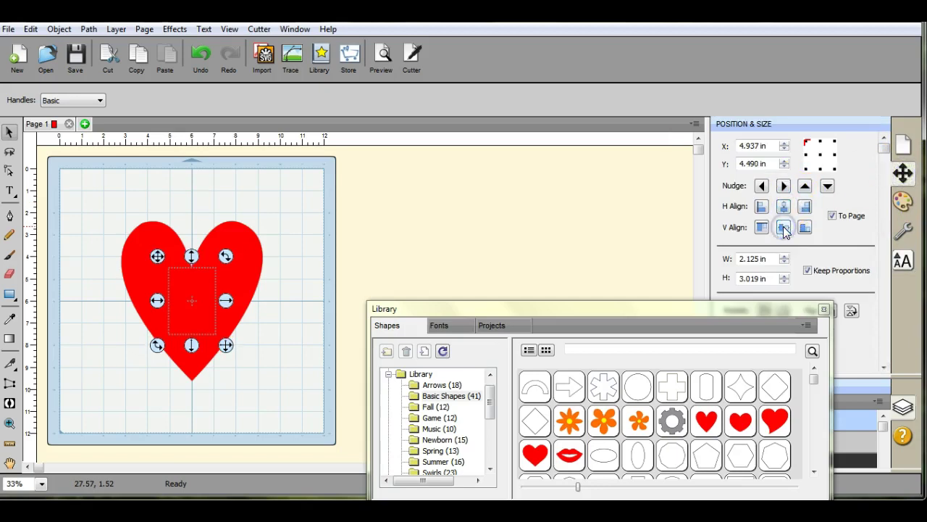
# Step: Change the fill colour of the "I Love You" text to black
pyautogui.click(902, 200)
pyautogui.click(839, 147)
pyautogui.click(32, 197)
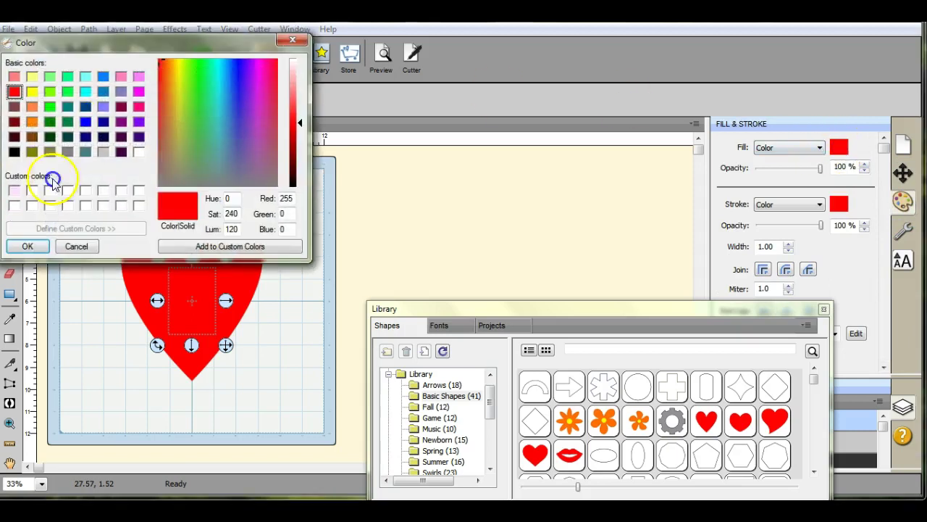
pyautogui.click(13, 151)
pyautogui.click(27, 245)
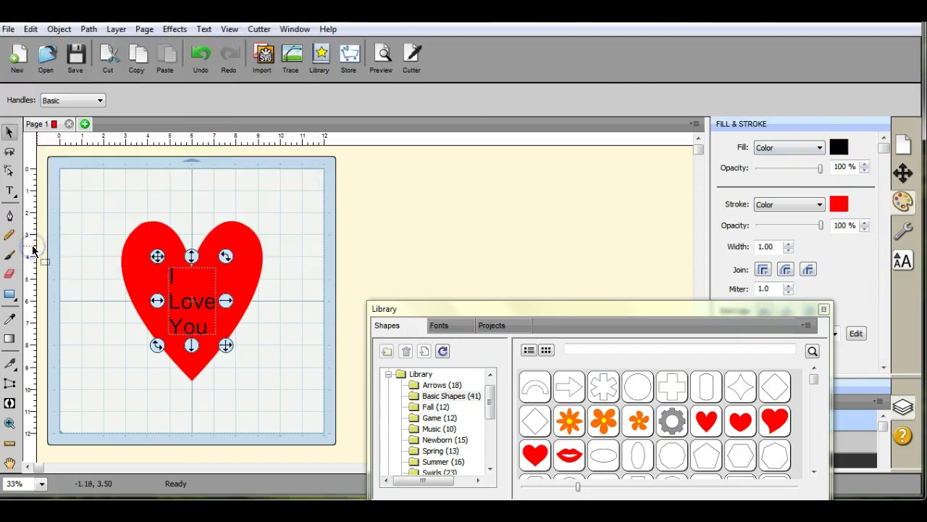
# Step: Set the text's cut line type to Draw (Pen) and open the preview of the design
pyautogui.moveTo(600, 309); pyautogui.dragTo(560, 436)
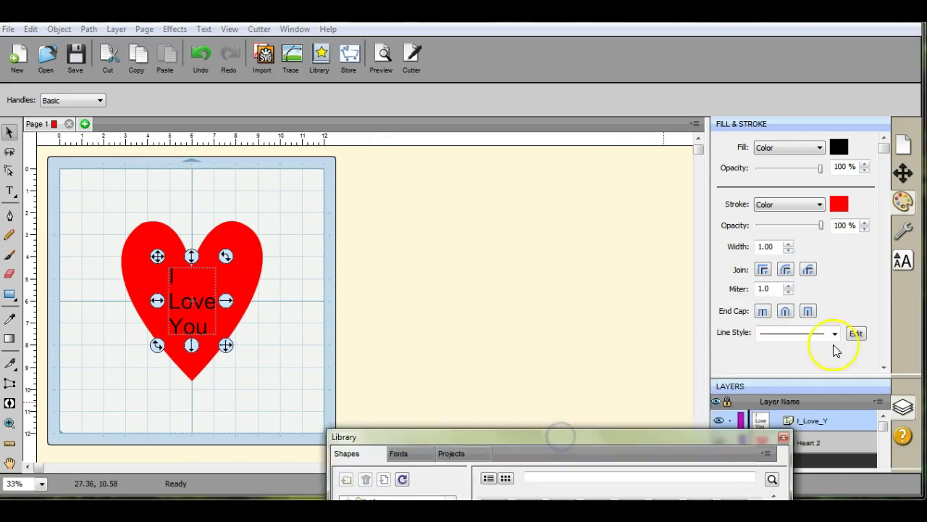
pyautogui.click(902, 230)
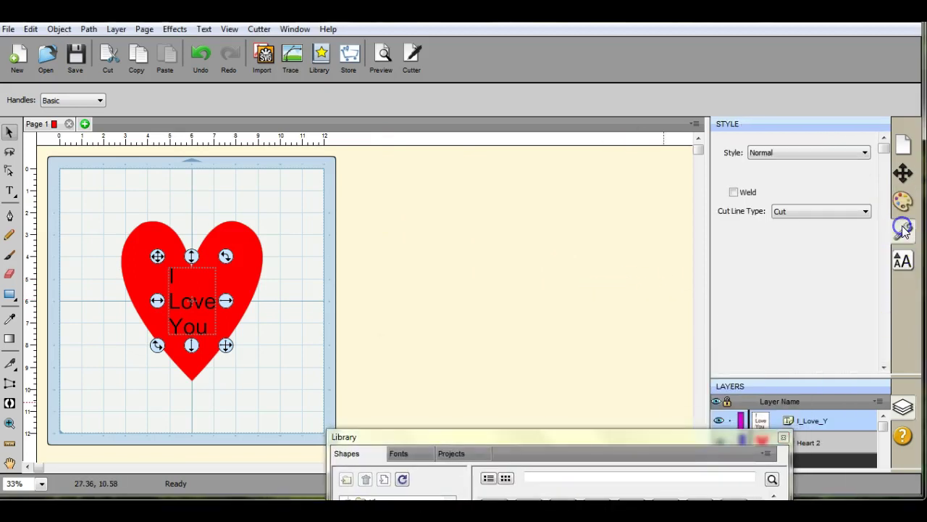
pyautogui.click(864, 210)
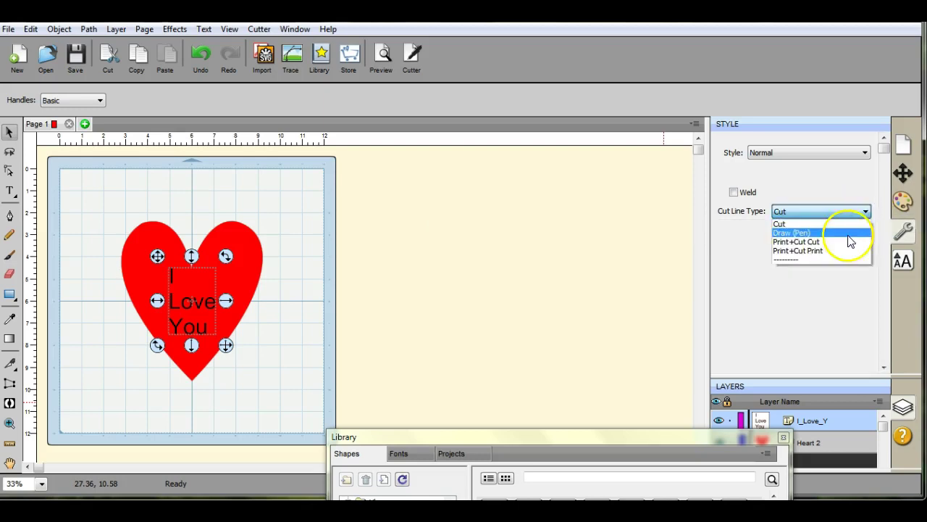
pyautogui.click(849, 234)
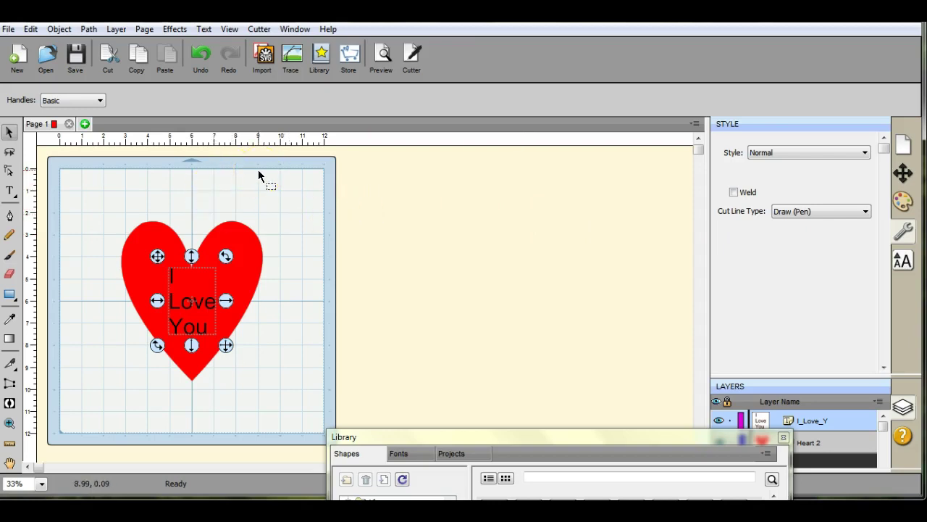
pyautogui.click(383, 63)
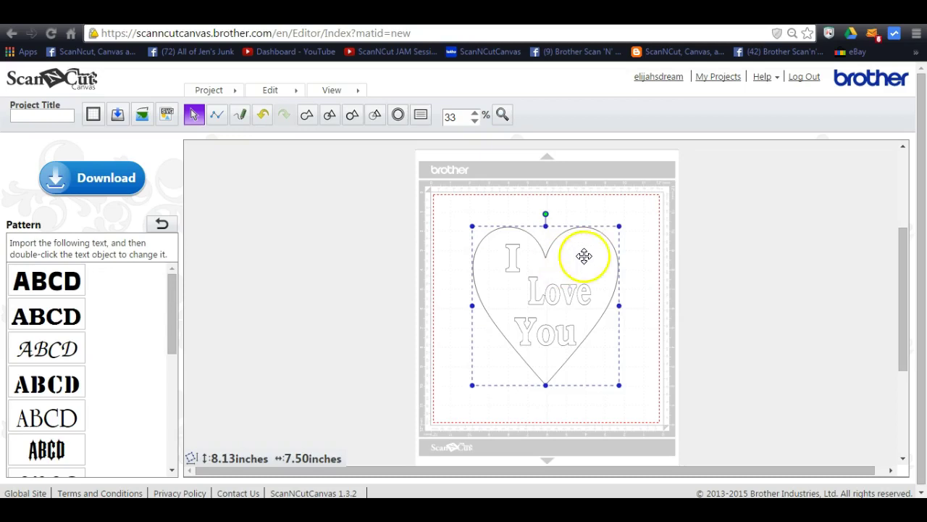
# Step: In ScanNCut Canvas, move the heart off the mat and set the grouped "I Love You" text's line type to Drawing Line
pyautogui.moveTo(605, 241); pyautogui.dragTo(831, 201)
pyautogui.click(483, 220)
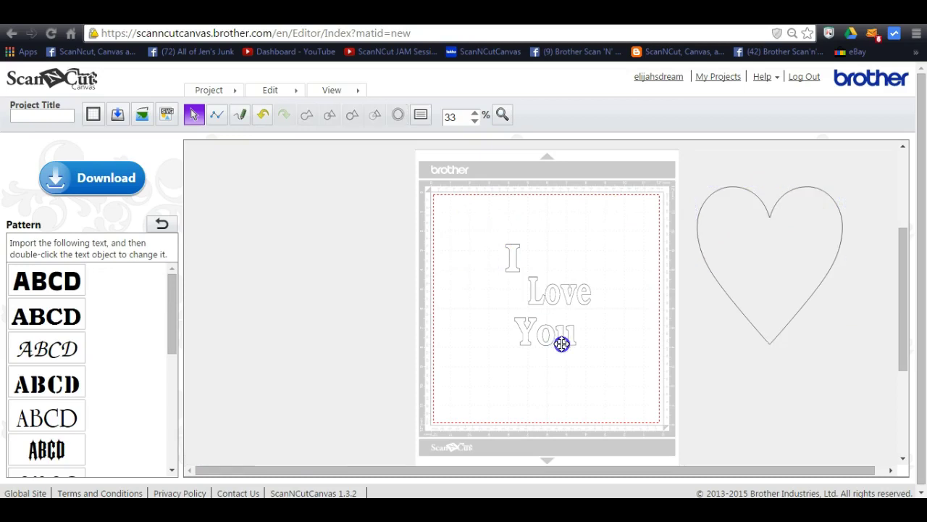
pyautogui.moveTo(592, 364); pyautogui.dragTo(611, 376)
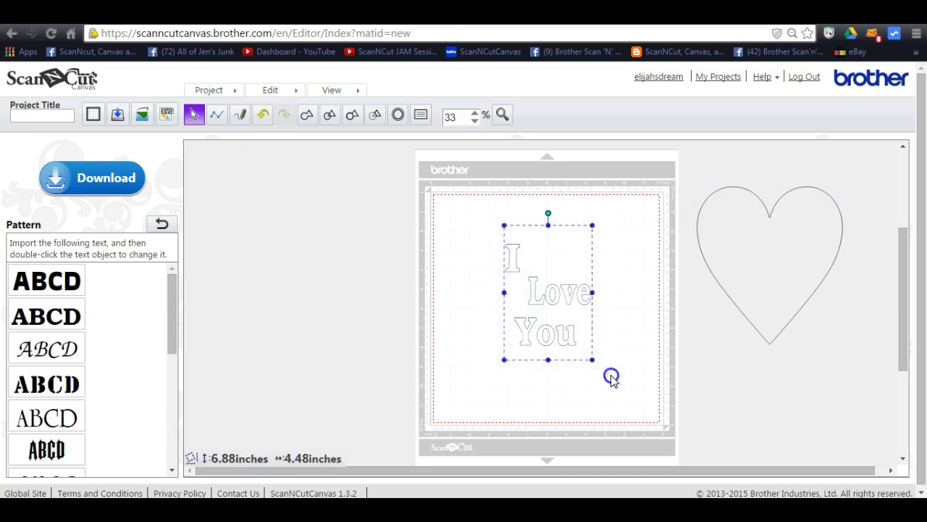
pyautogui.click(271, 90)
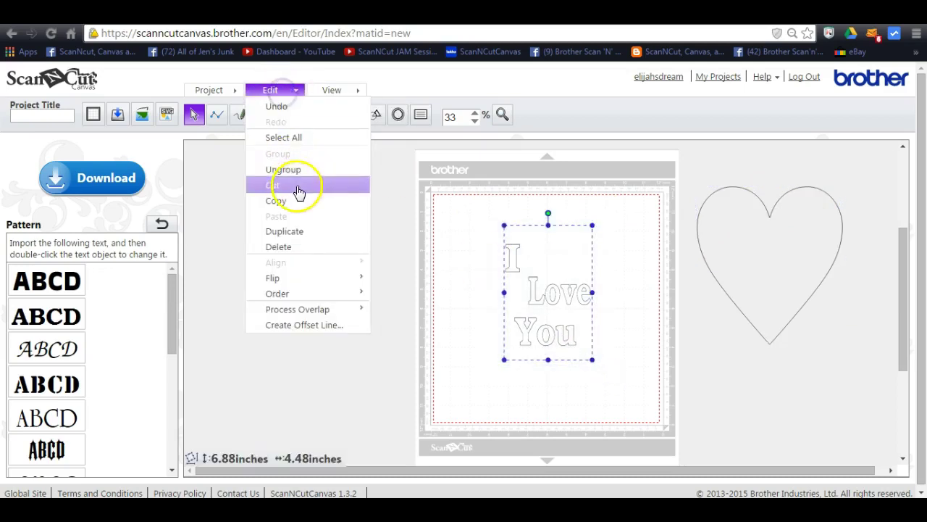
pyautogui.click(421, 114)
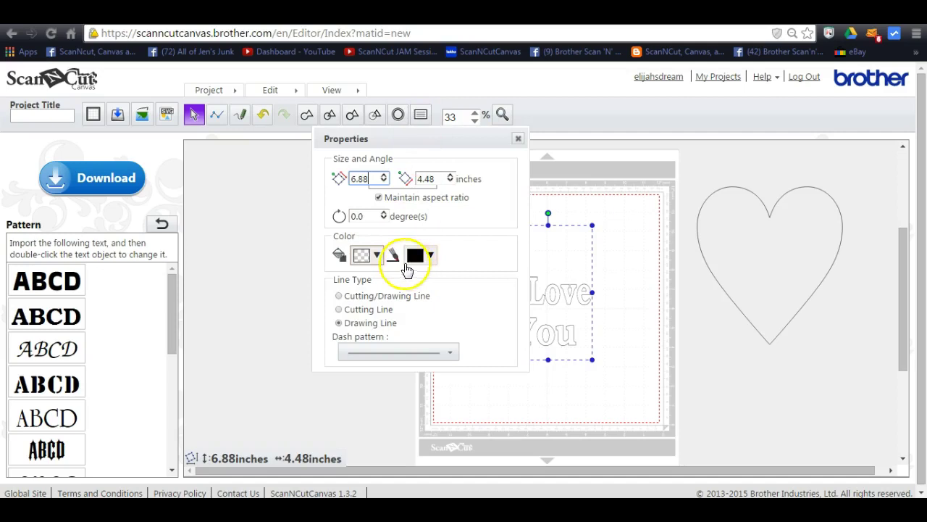
pyautogui.click(339, 323)
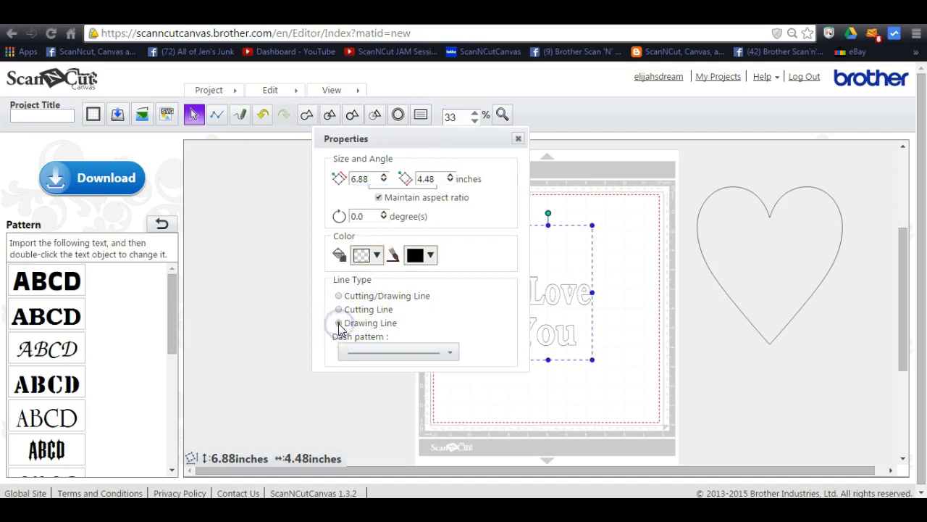
pyautogui.click(554, 292)
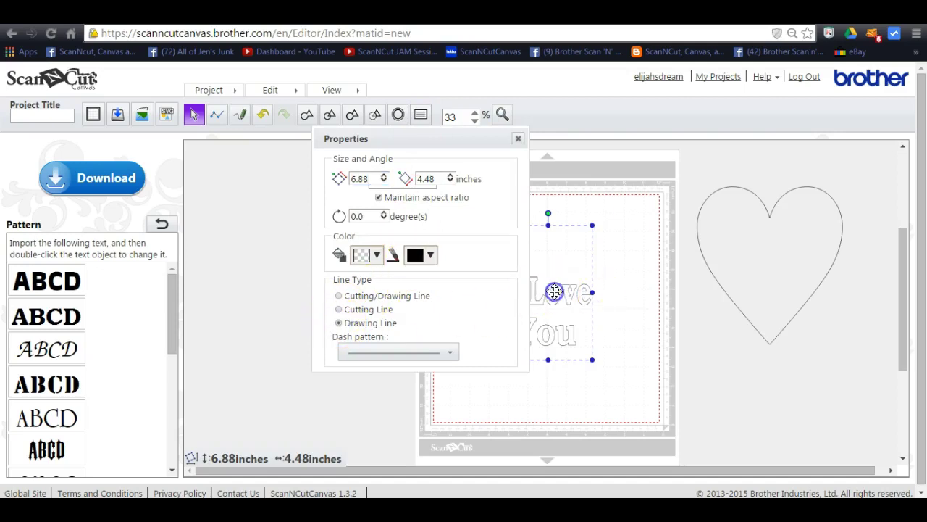
# Step: Move the heart back onto the mat so that it surrounds the "I Love You" text
pyautogui.click(759, 292)
pyautogui.moveTo(760, 292); pyautogui.dragTo(586, 313)
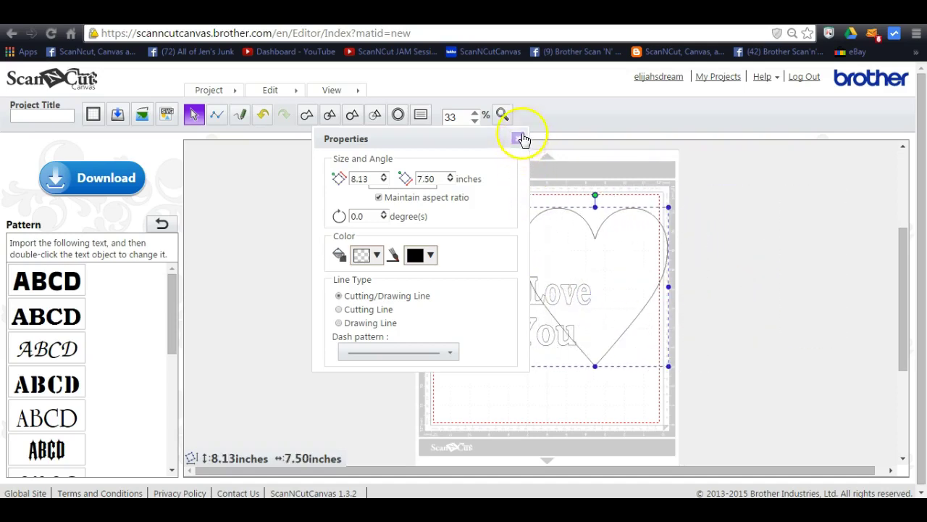
pyautogui.click(518, 139)
pyautogui.moveTo(591, 234); pyautogui.dragTo(542, 254)
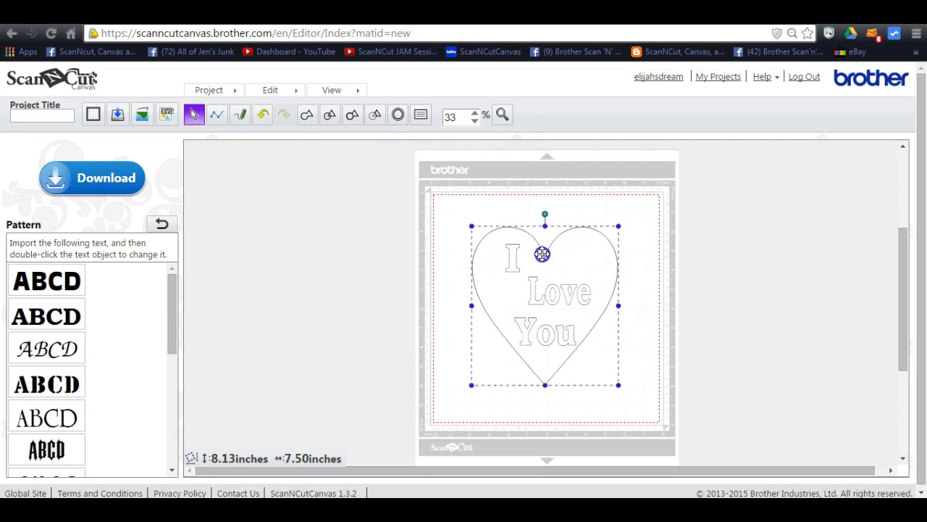
# Step: Set the heart's line type to Cutting Line in its properties
pyautogui.click(421, 116)
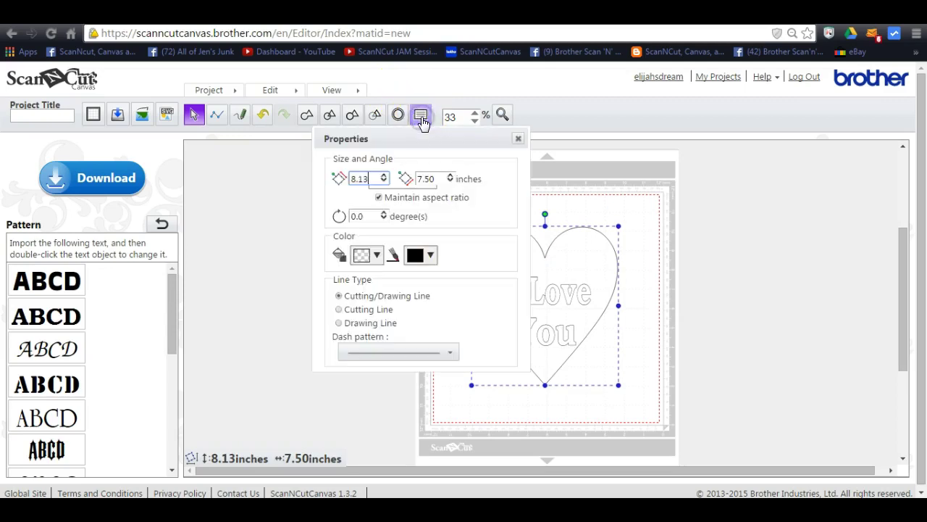
pyautogui.click(339, 310)
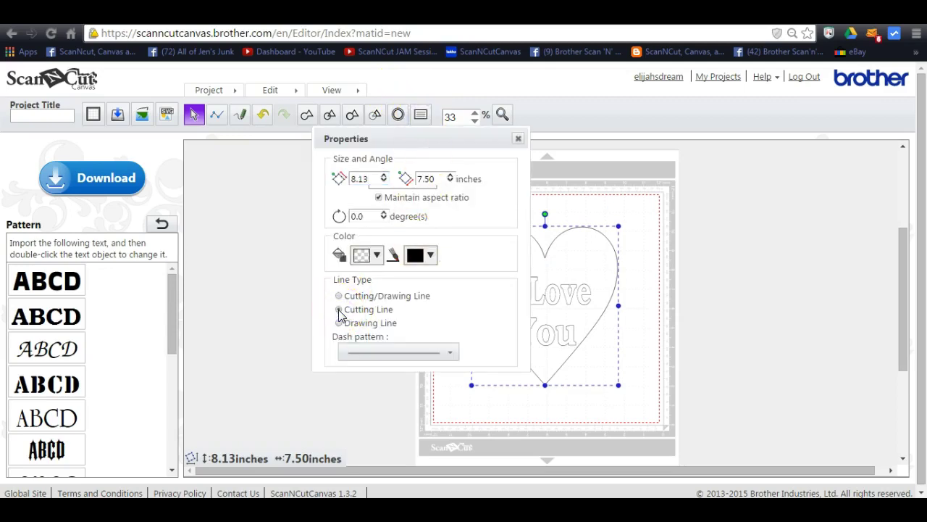
pyautogui.click(657, 207)
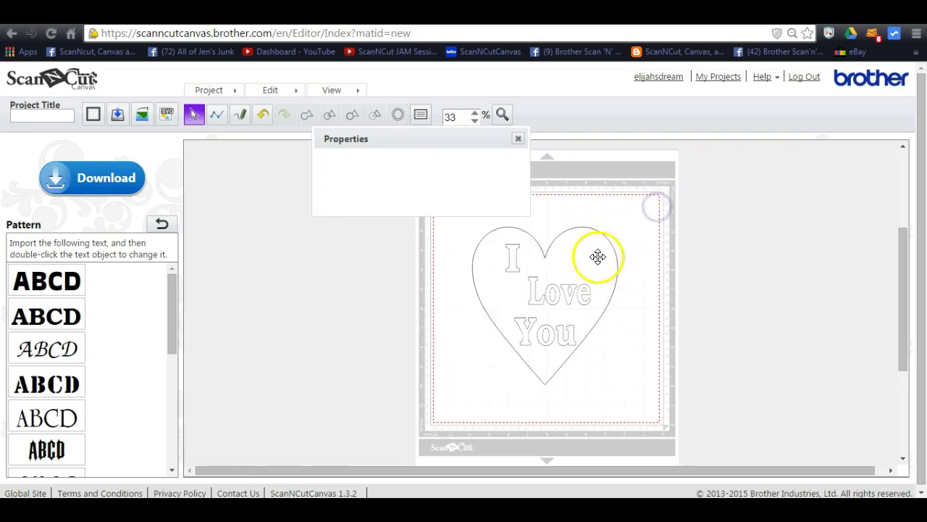
pyautogui.click(518, 139)
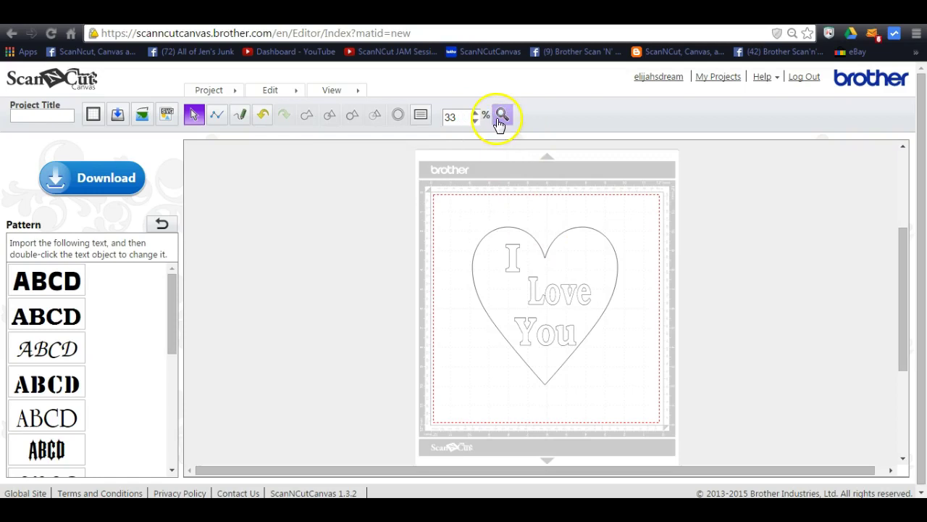
# Step: Show only the cutting lines of the design, and switch the view to only the drawing lines
pyautogui.click(332, 91)
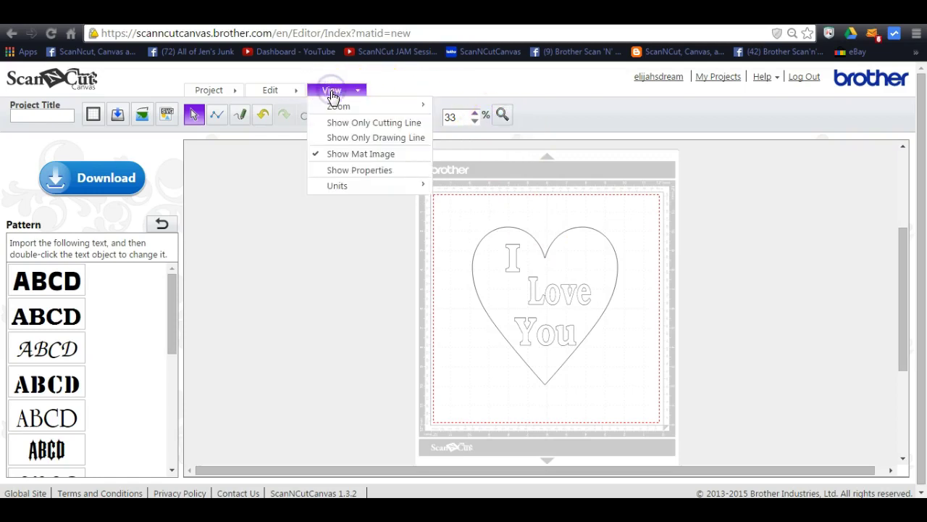
pyautogui.click(348, 124)
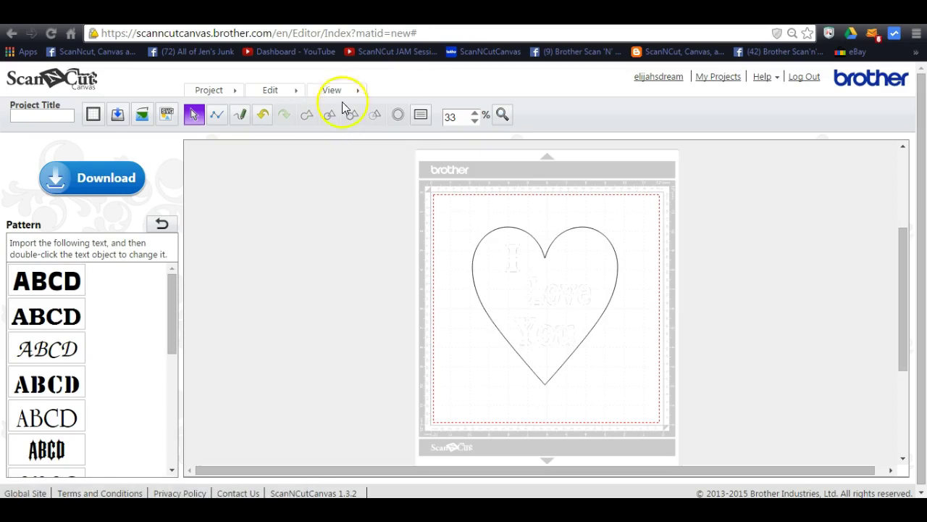
pyautogui.click(351, 93)
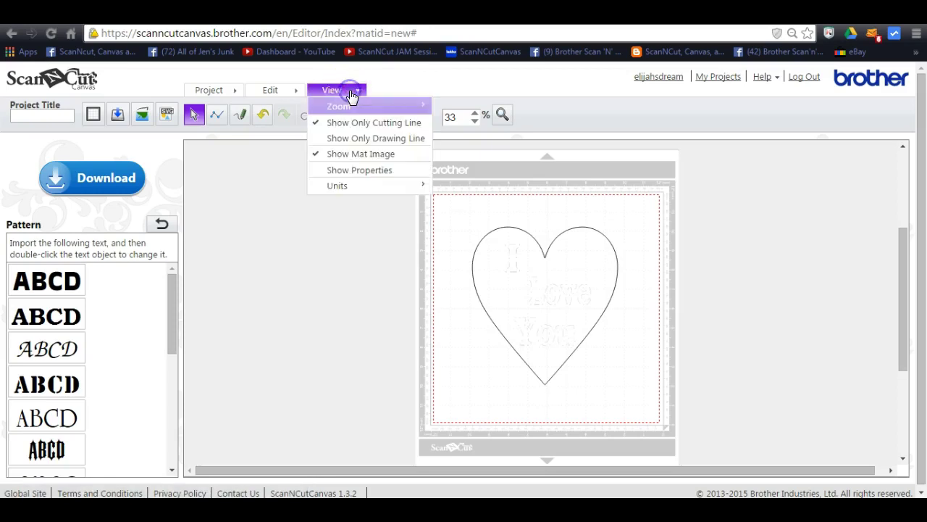
pyautogui.click(354, 139)
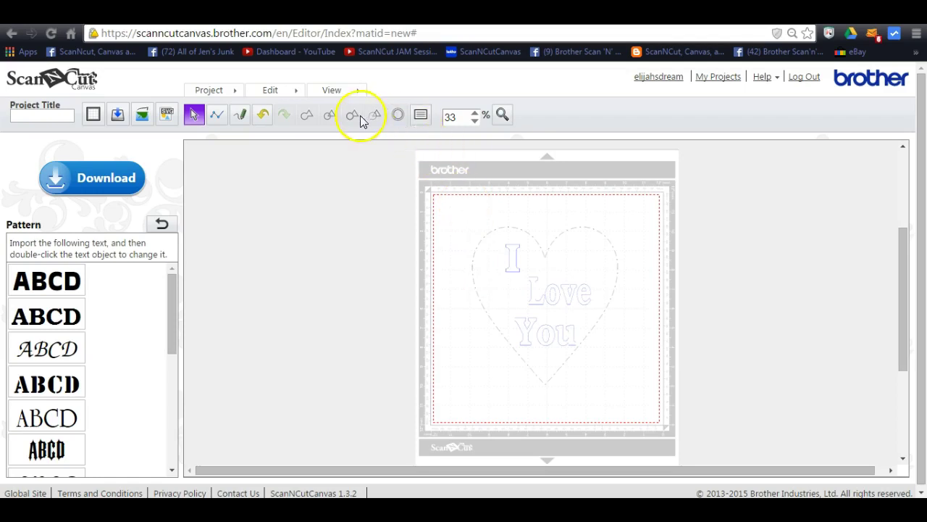
# Step: Title the project TESTCANVAS
pyautogui.click(32, 116)
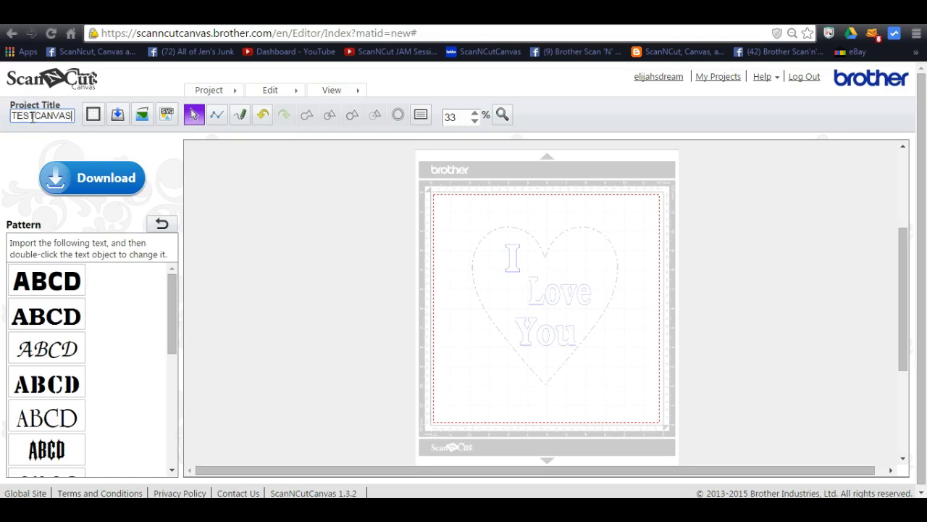
# Step: Download the TESTCANVAS project for ScanNCut and browse for a save destination for the linked TESTCANVAS.fcm file
pyautogui.click(93, 186)
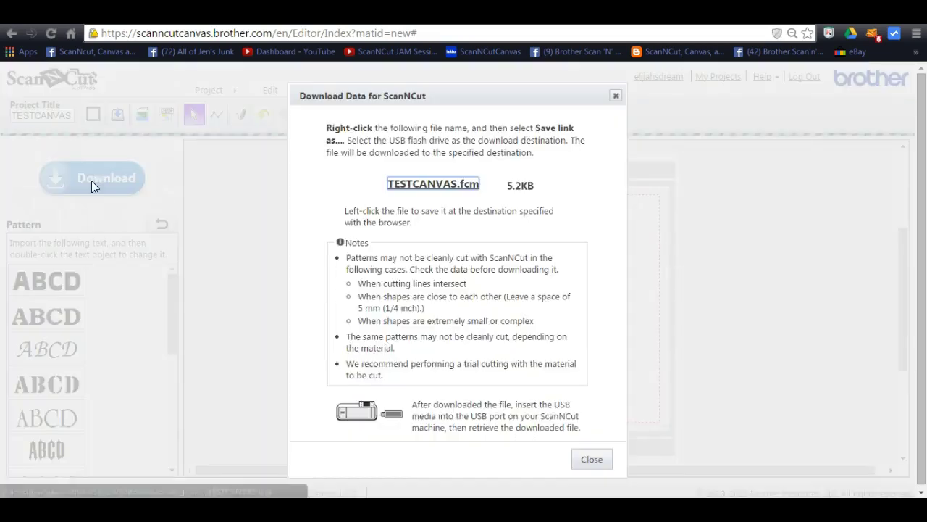
pyautogui.rightClick(435, 185)
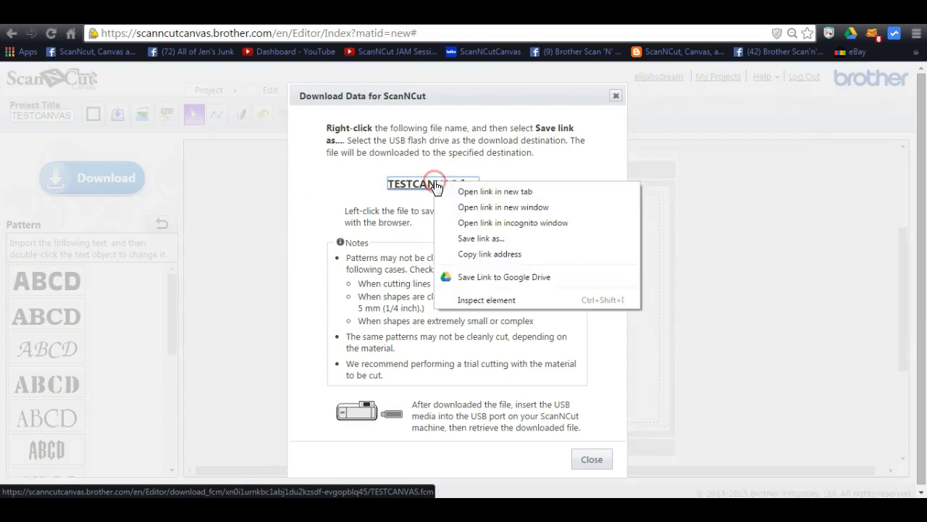
pyautogui.click(476, 240)
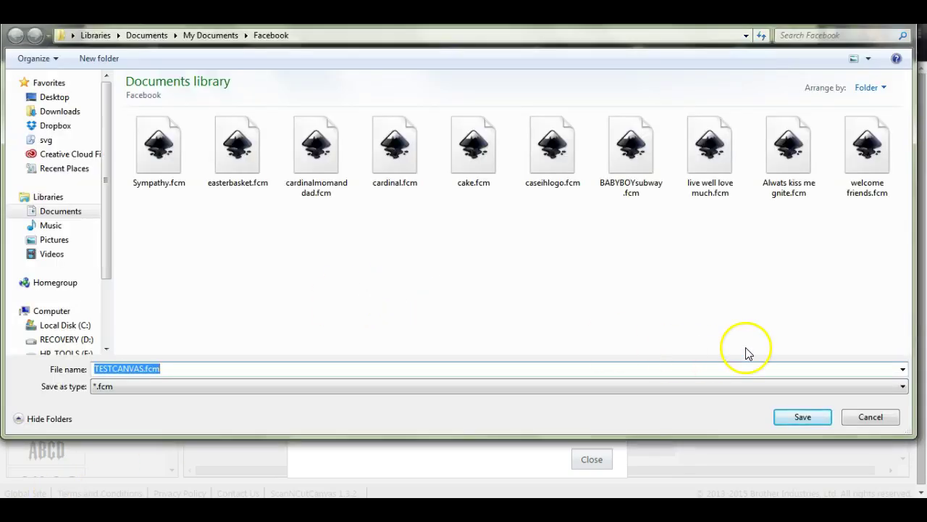
pyautogui.moveTo(103, 223); pyautogui.dragTo(108, 268)
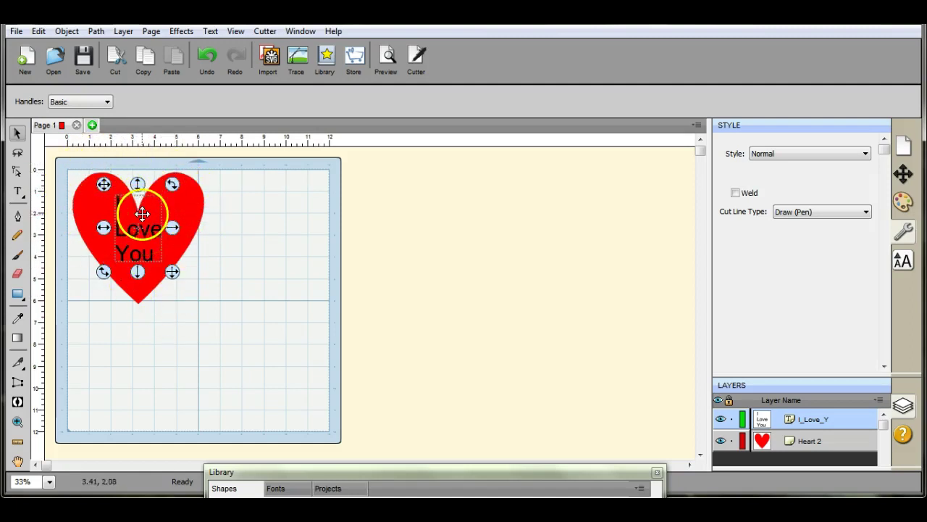
# Step: In the desktop cutting program, set the document to show outlines only and deselect the text
pyautogui.click(904, 145)
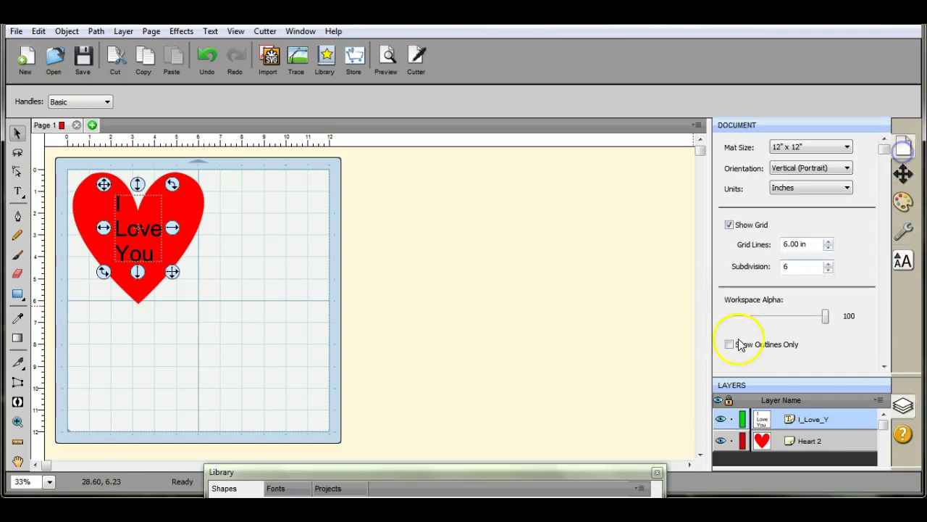
pyautogui.click(730, 344)
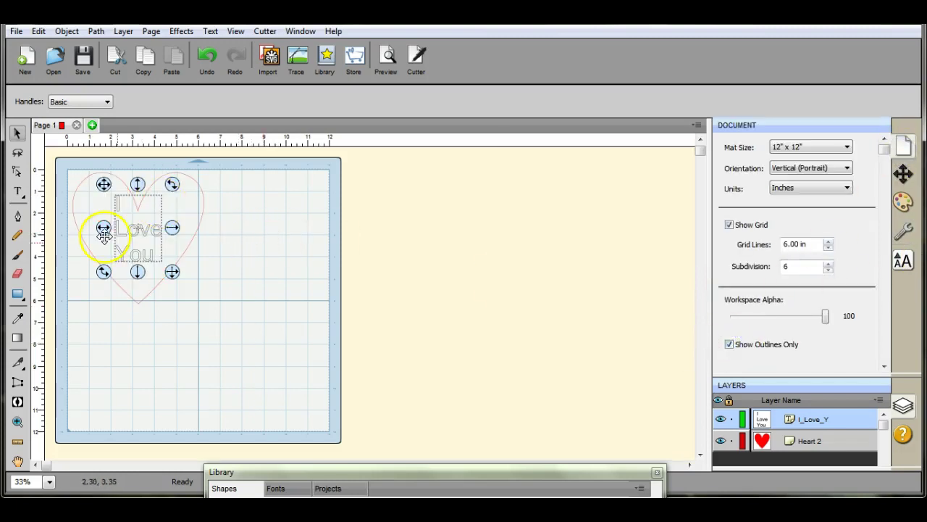
pyautogui.click(242, 292)
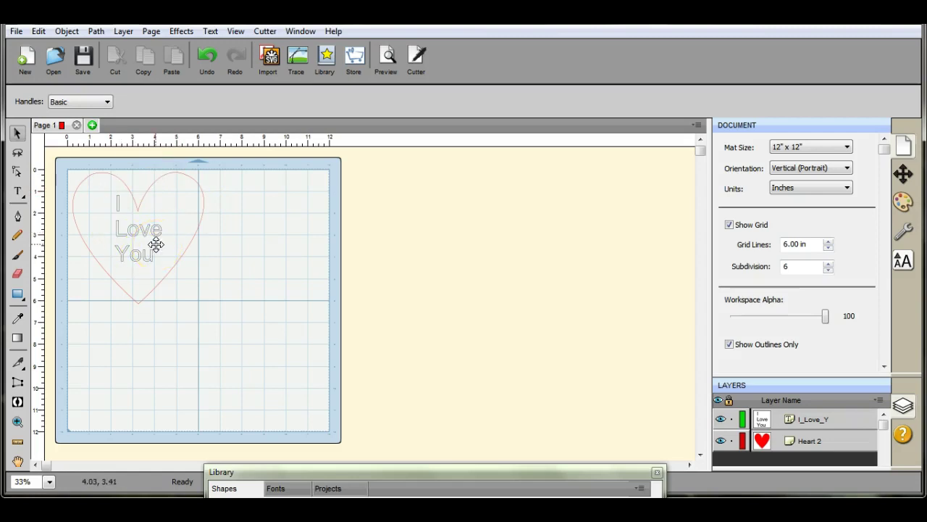
# Step: Move the "I Love You" text out of the heart to the mat's lower right and back inside it, and deselect it
pyautogui.click(119, 210)
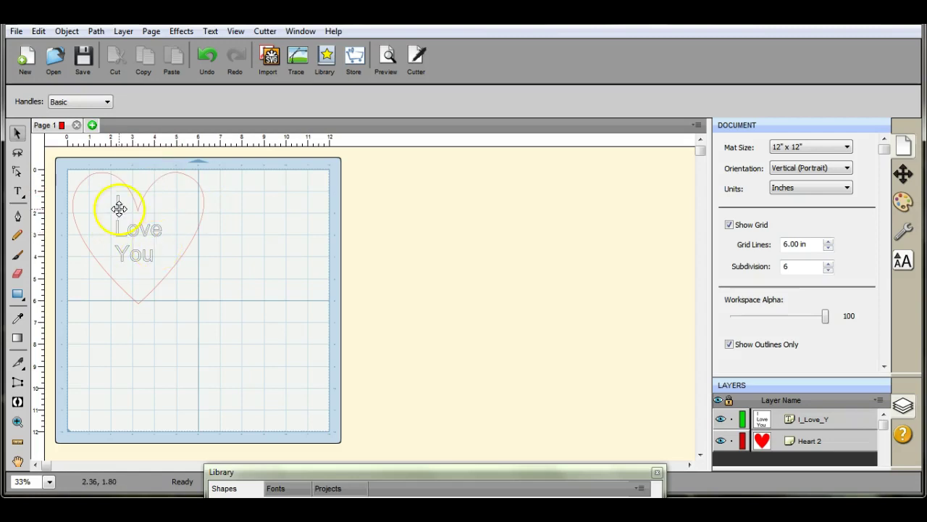
pyautogui.moveTo(266, 360); pyautogui.dragTo(266, 360)
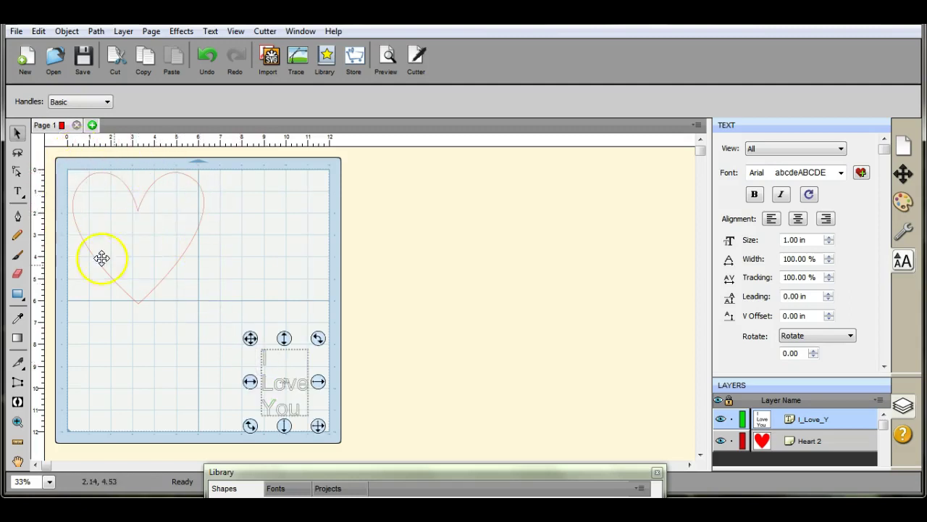
pyautogui.moveTo(244, 334); pyautogui.dragTo(102, 188)
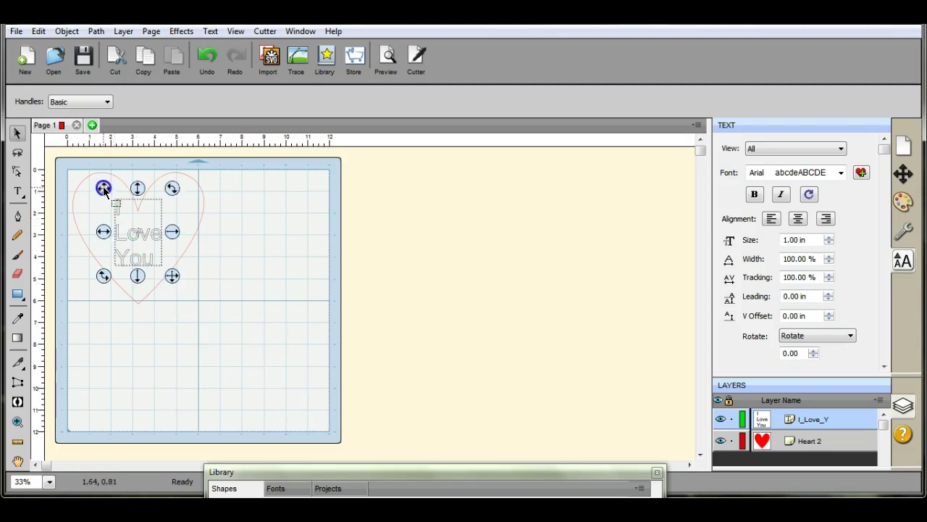
pyautogui.click(166, 294)
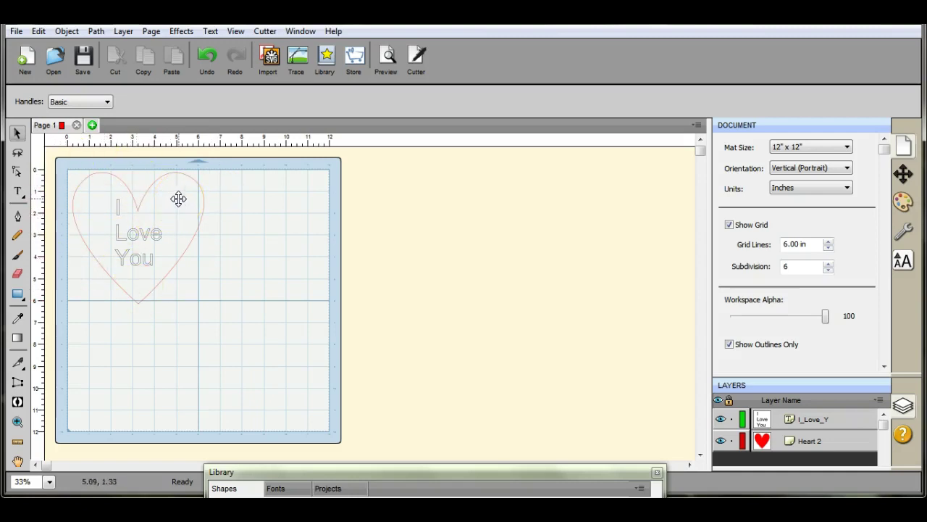
pyautogui.click(161, 182)
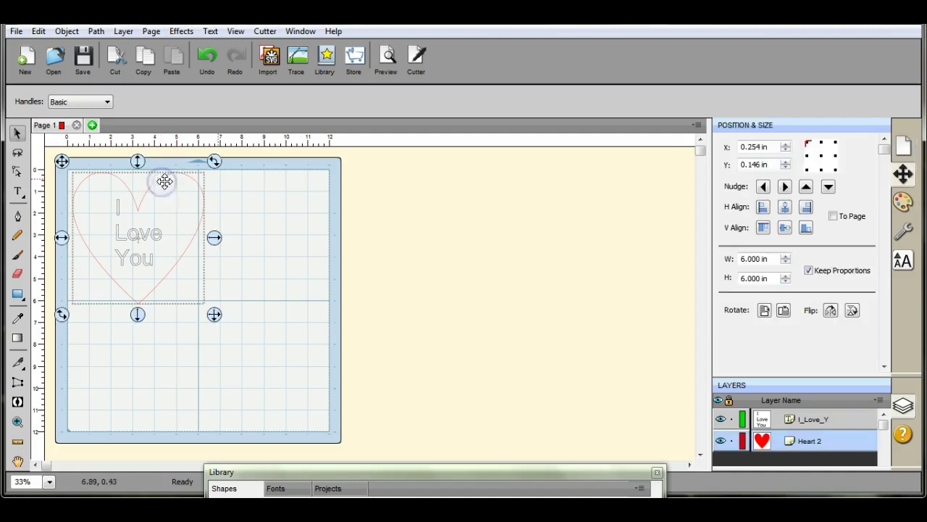
pyautogui.click(879, 400)
pyautogui.click(528, 275)
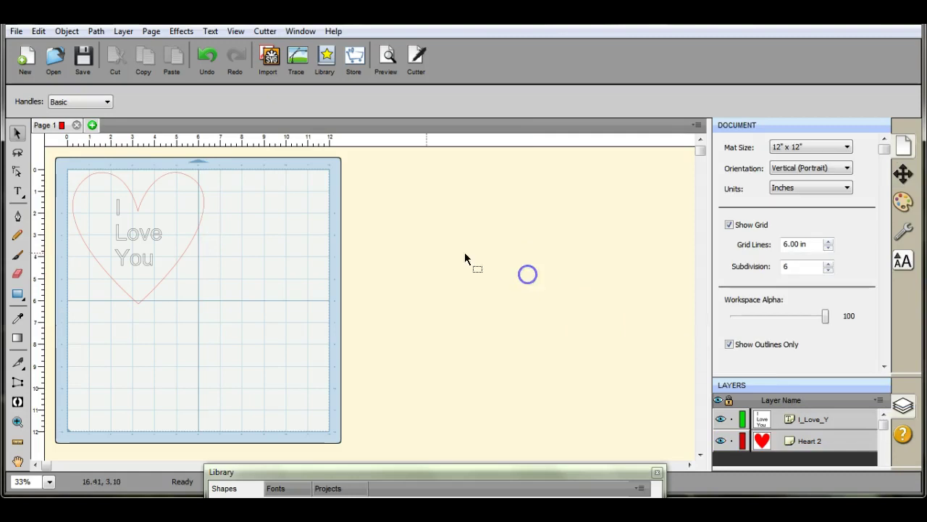
# Step: Select the heart and add a second page named Page 2 with the green colour to the document
pyautogui.click(144, 187)
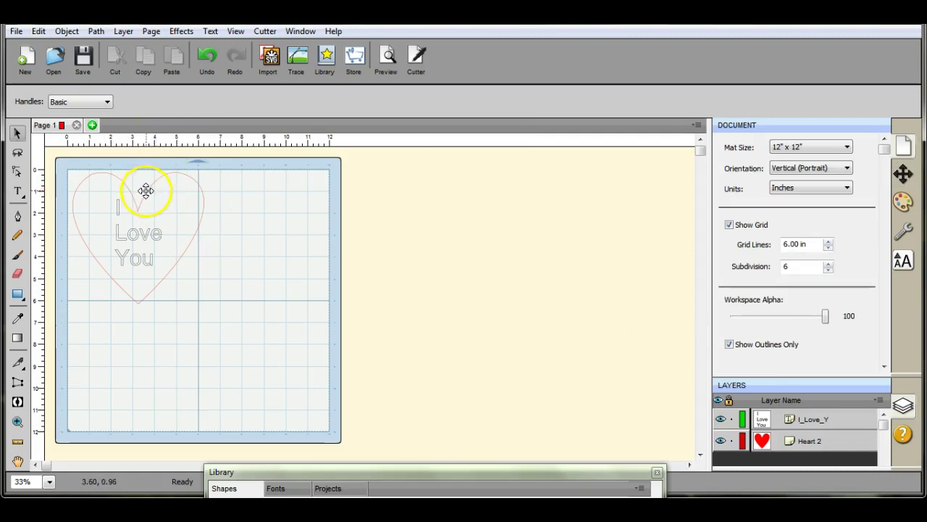
pyautogui.click(91, 126)
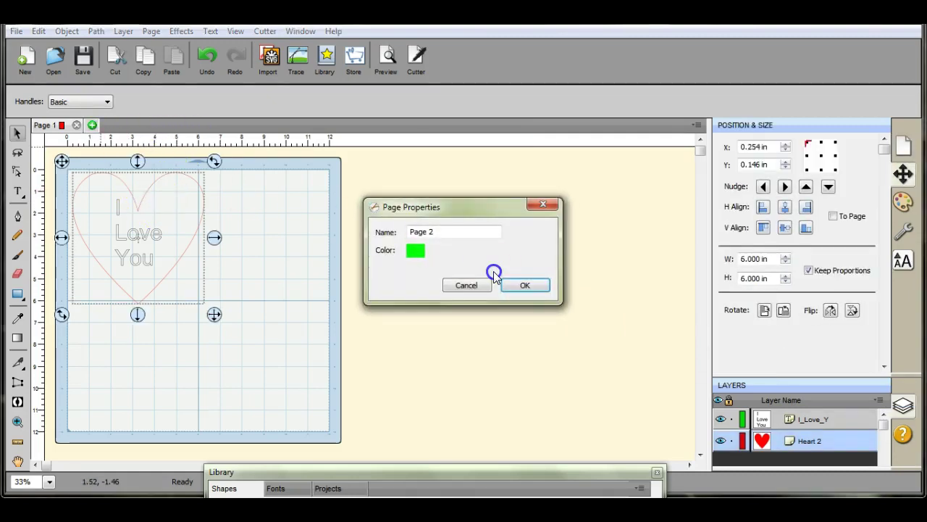
pyautogui.click(525, 282)
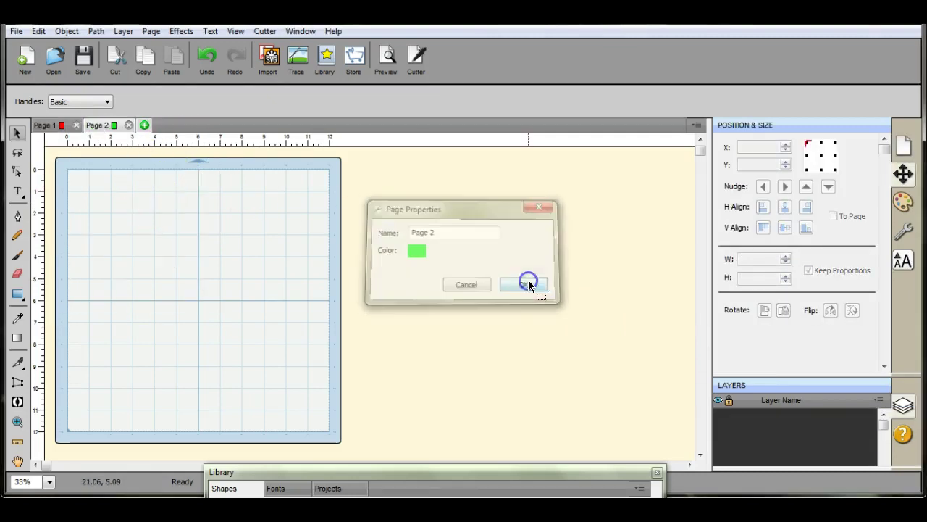
# Step: Send the Heart 2 layer from Page 1 to Page 2
pyautogui.click(45, 125)
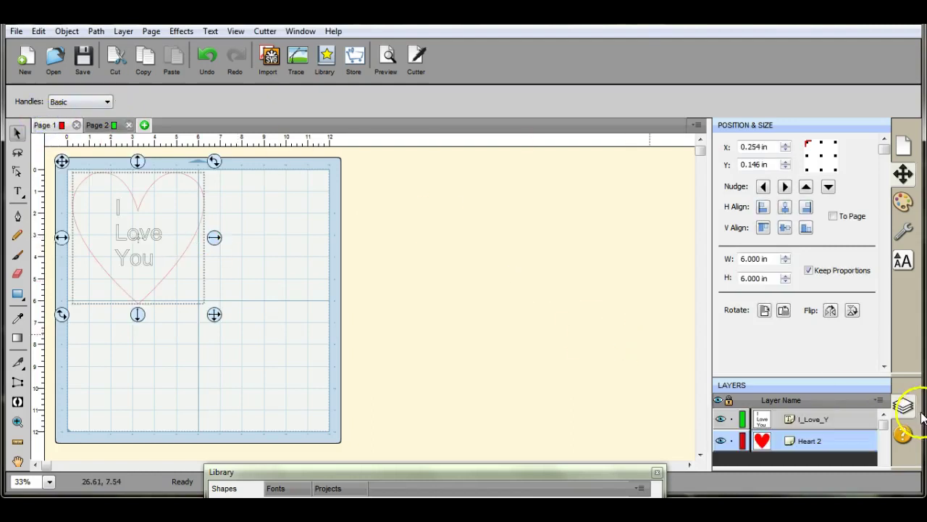
pyautogui.click(880, 400)
pyautogui.click(865, 370)
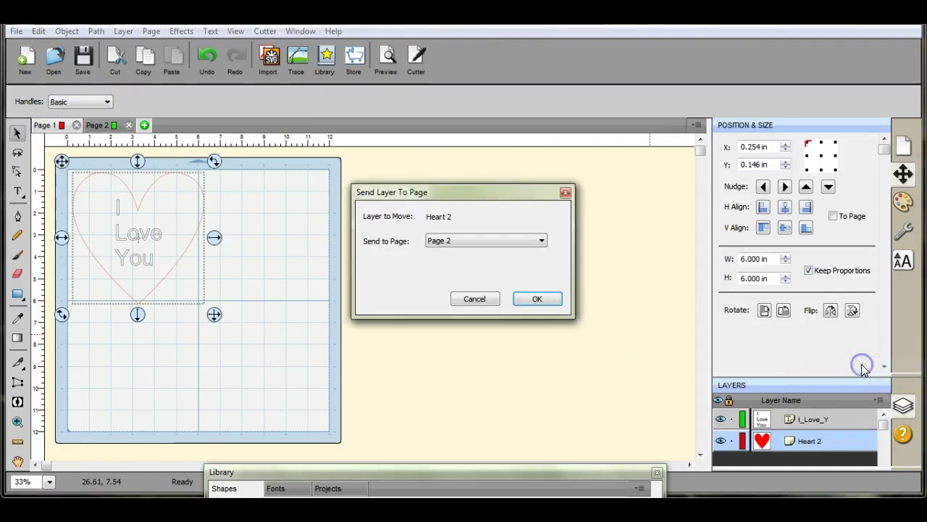
pyautogui.click(534, 297)
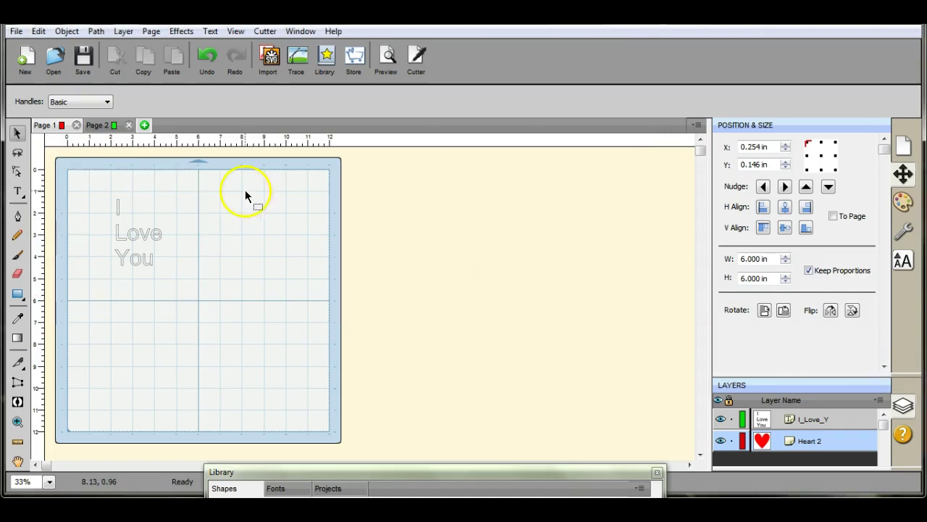
# Step: Compare the contents of Page 1 and Page 2 to check the placement of the text and the heart
pyautogui.click(108, 126)
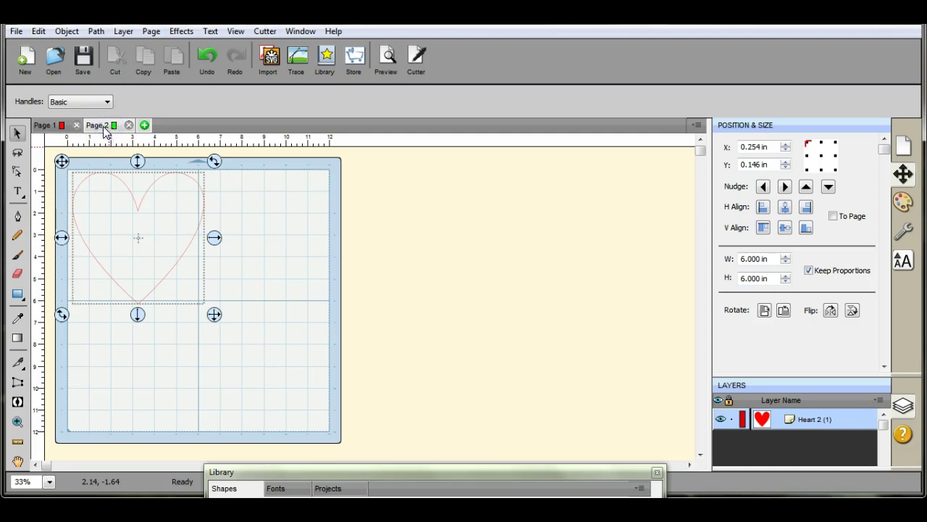
pyautogui.click(61, 127)
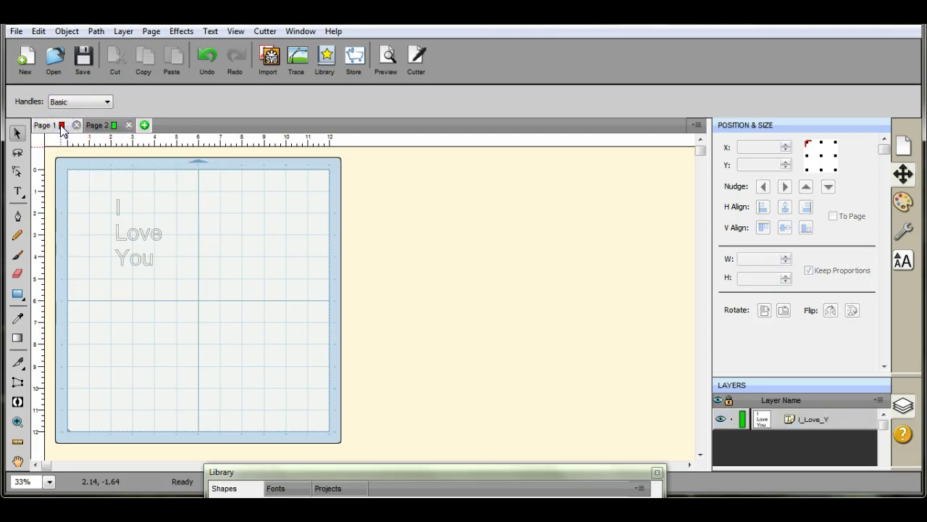
pyautogui.click(108, 127)
pyautogui.click(57, 125)
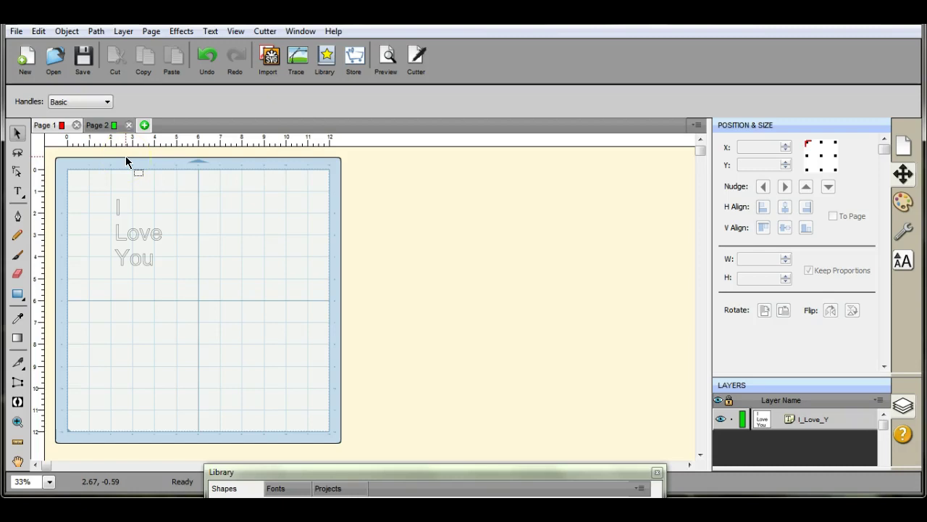
pyautogui.click(58, 124)
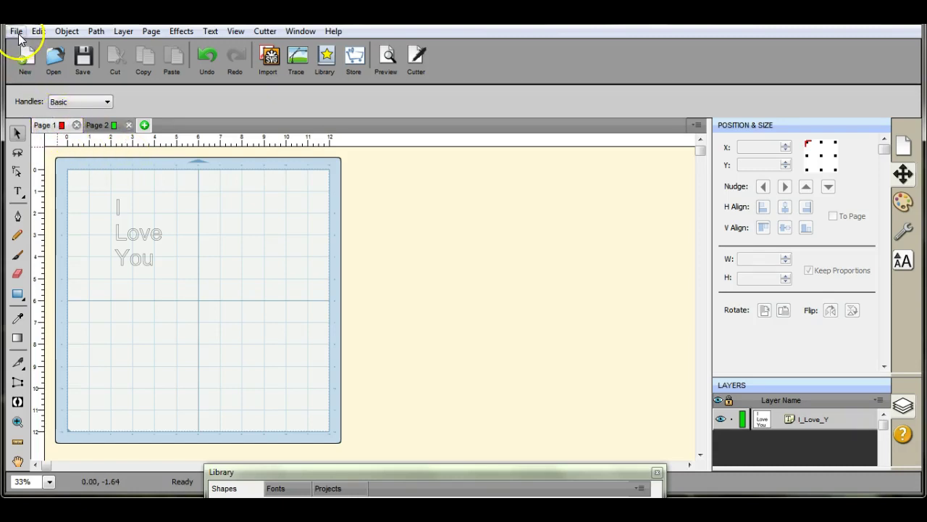
pyautogui.click(116, 124)
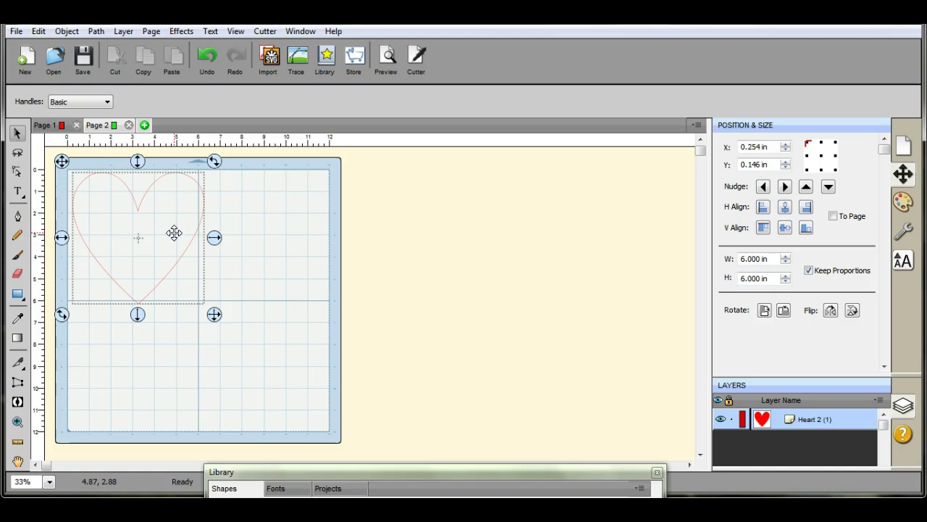
pyautogui.click(62, 129)
pyautogui.click(103, 128)
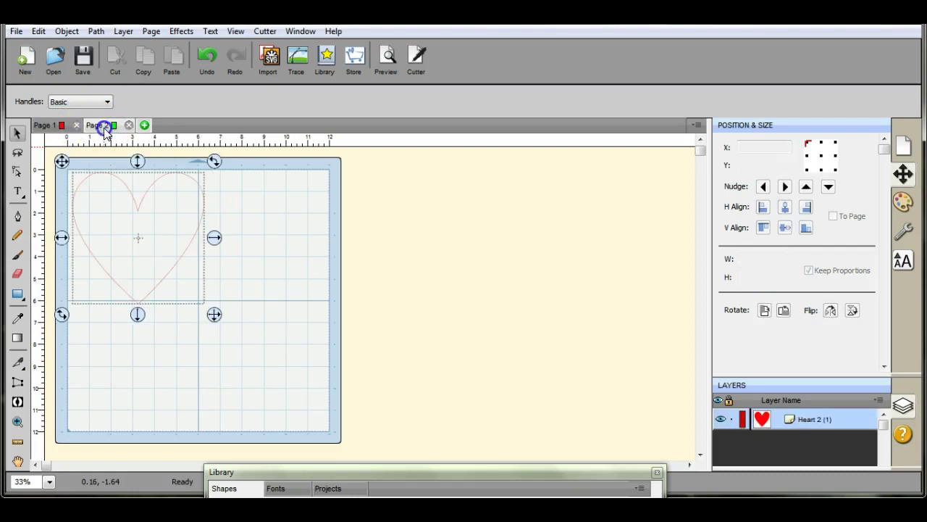
pyautogui.click(61, 128)
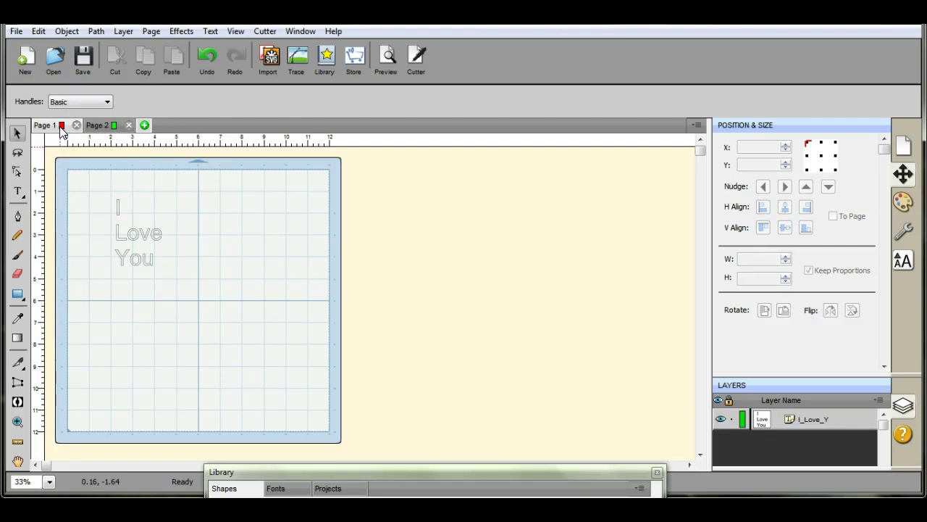
pyautogui.click(109, 127)
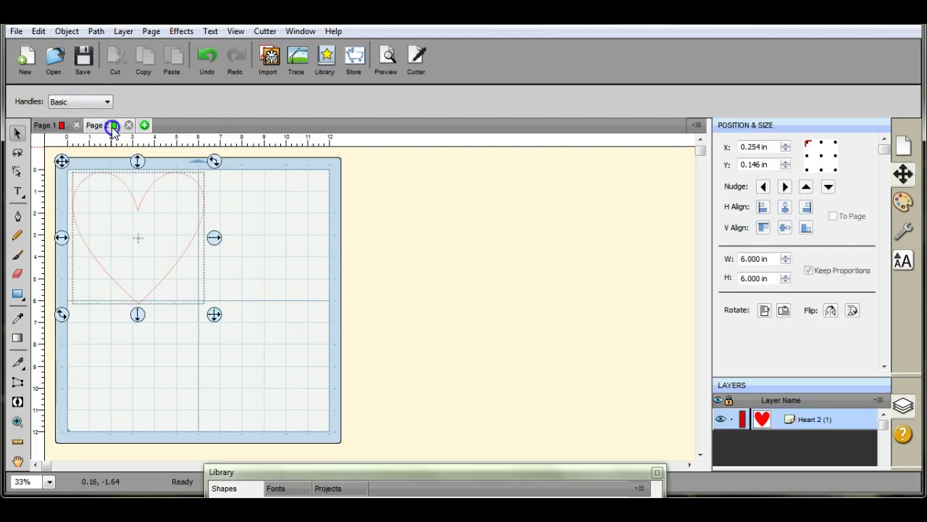
pyautogui.click(54, 126)
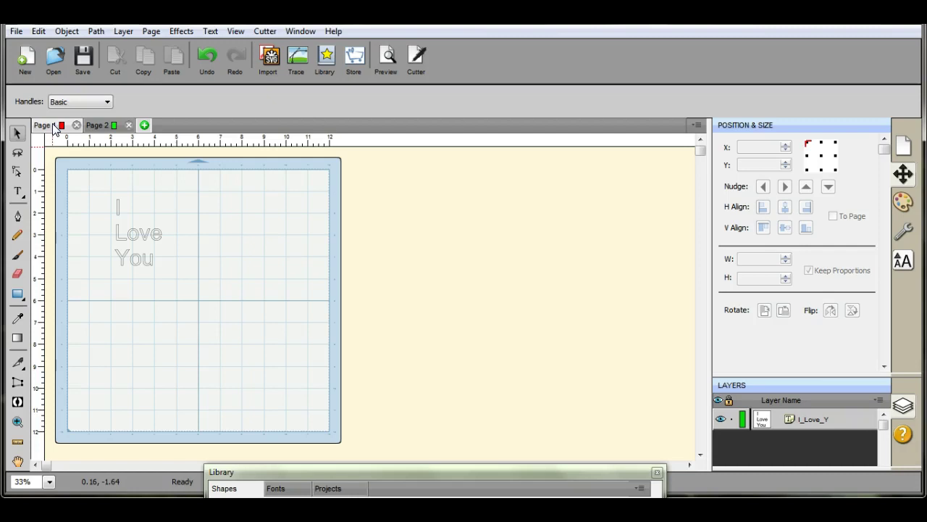
# Step: Send the heart layer from Page 2 back to Page 1 and display Page 1
pyautogui.click(109, 126)
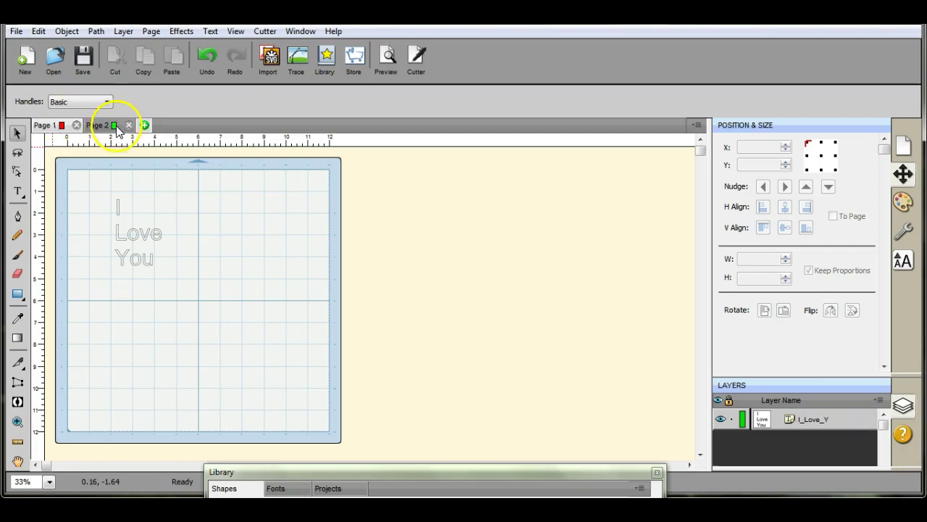
pyautogui.click(128, 209)
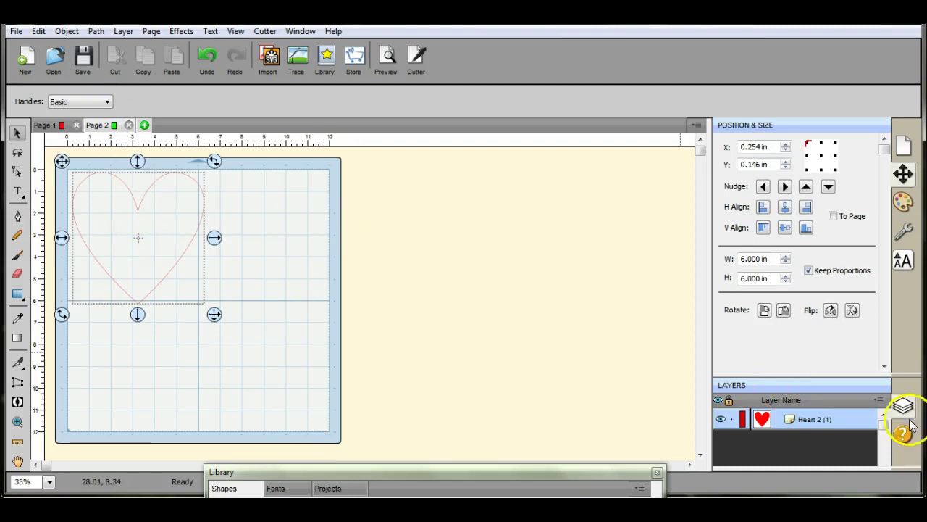
pyautogui.click(878, 400)
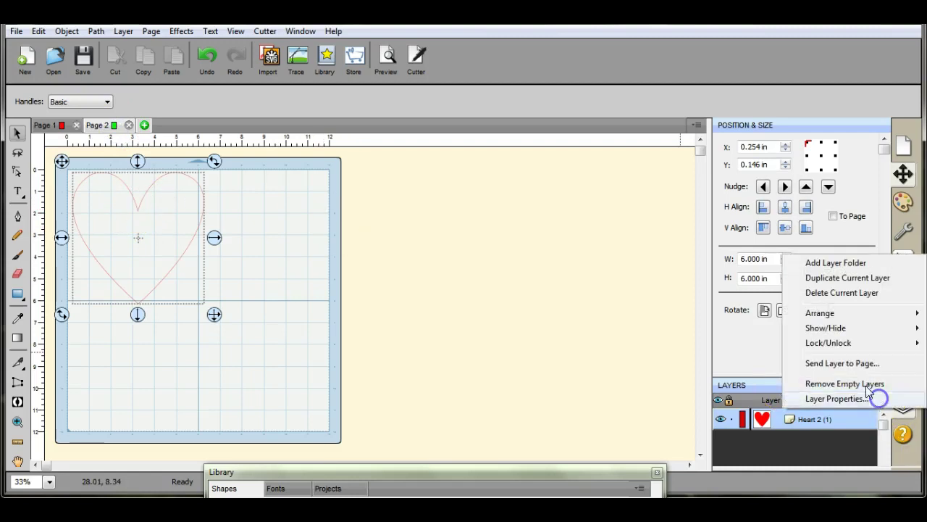
pyautogui.click(835, 362)
pyautogui.click(539, 298)
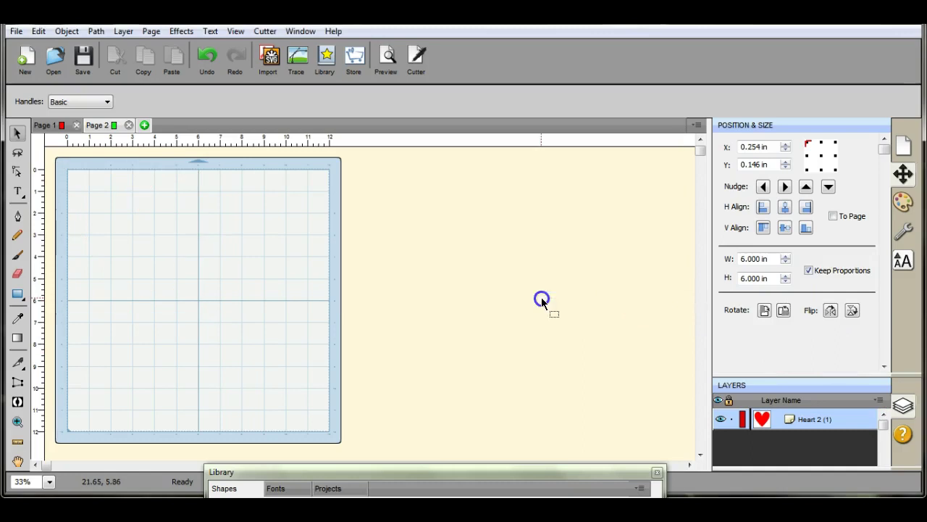
pyautogui.click(45, 125)
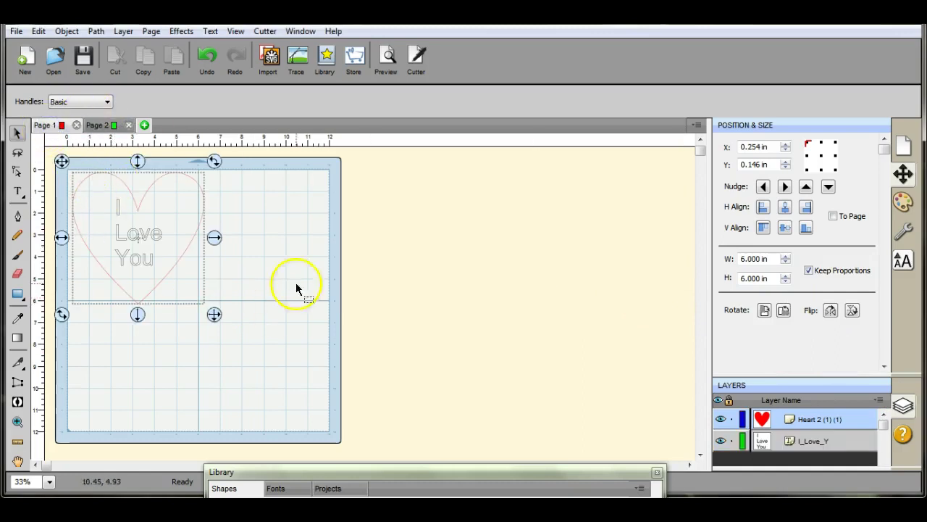